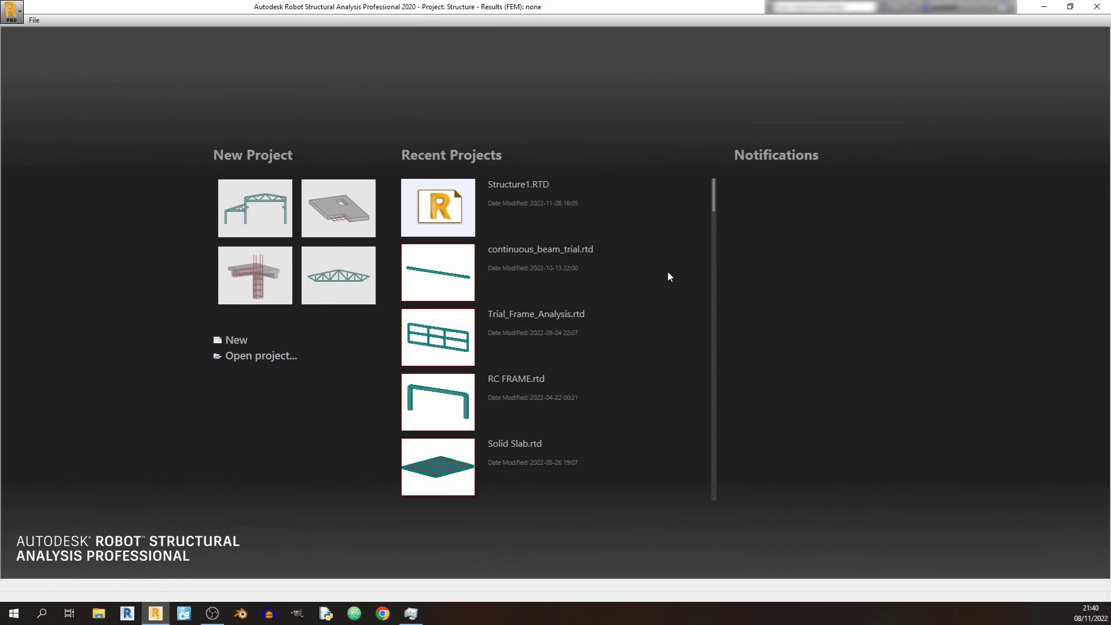
Step: Create a new plane frame project and select the plane frame as its structure type
left_click(235, 217)
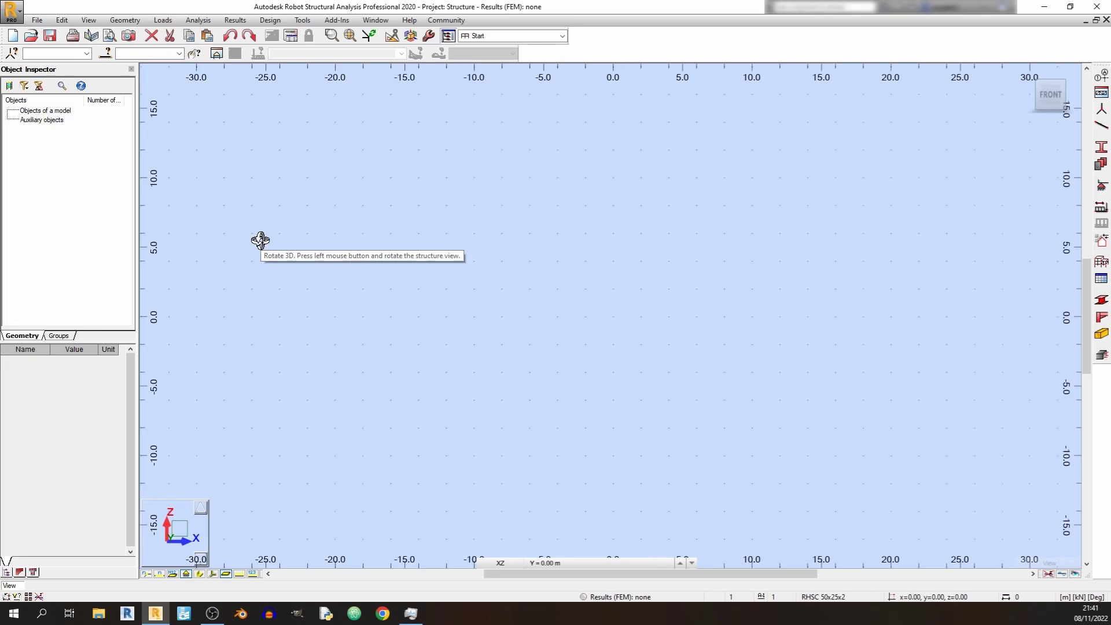
left_click(137, 20)
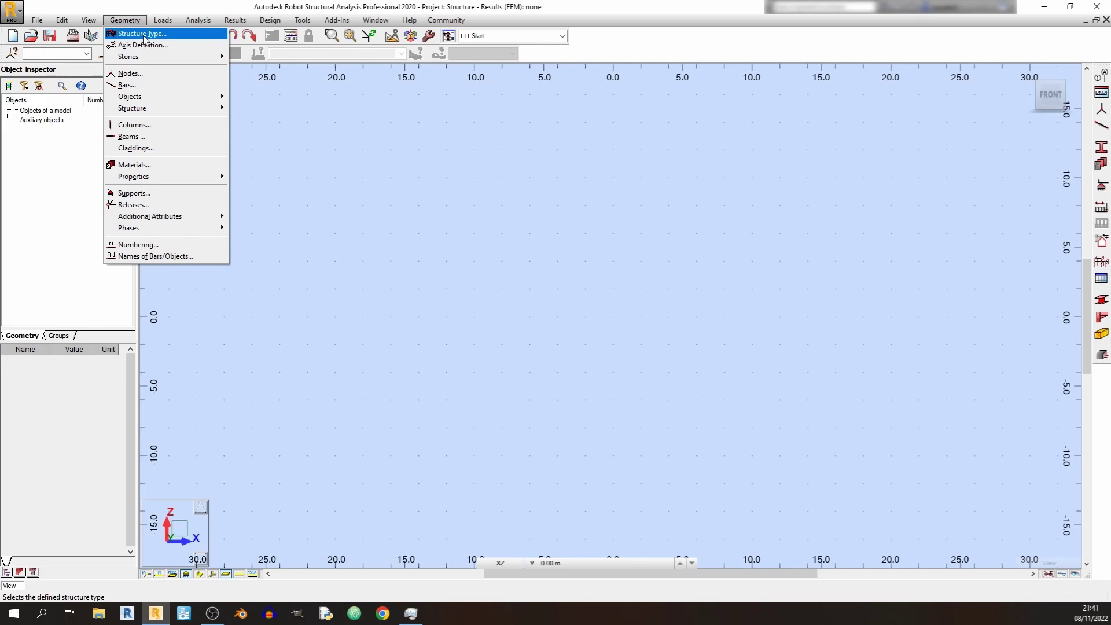
left_click(143, 34)
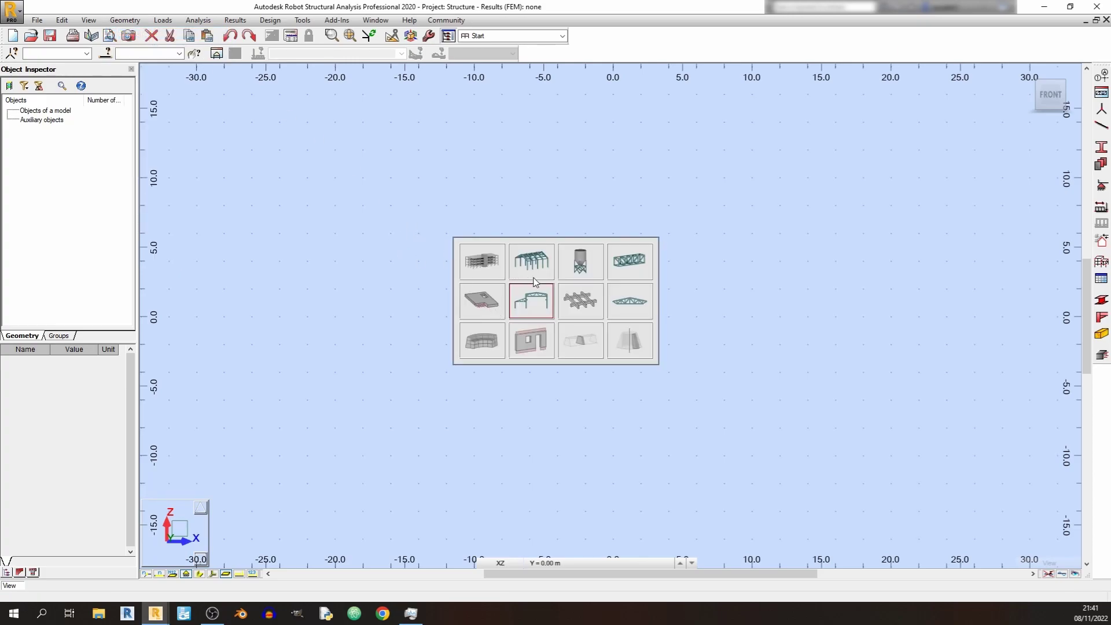
left_click(539, 311)
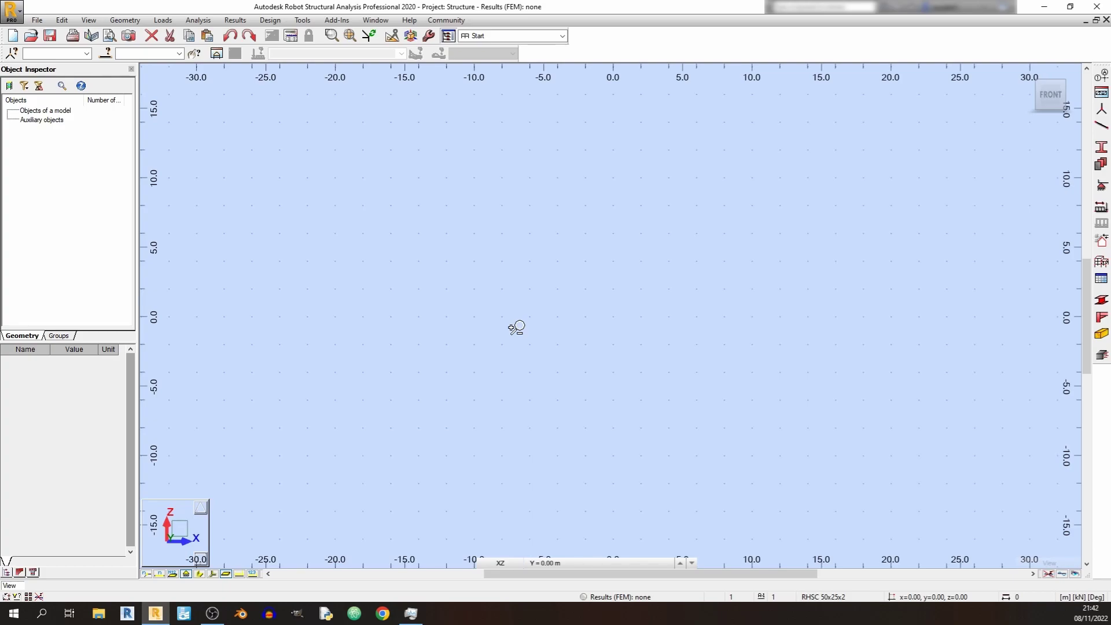
Step: Add four nodes at coordinates 0,0, 6,0, 12,0 and 18,0 m in the XZ plane
left_click(1102, 110)
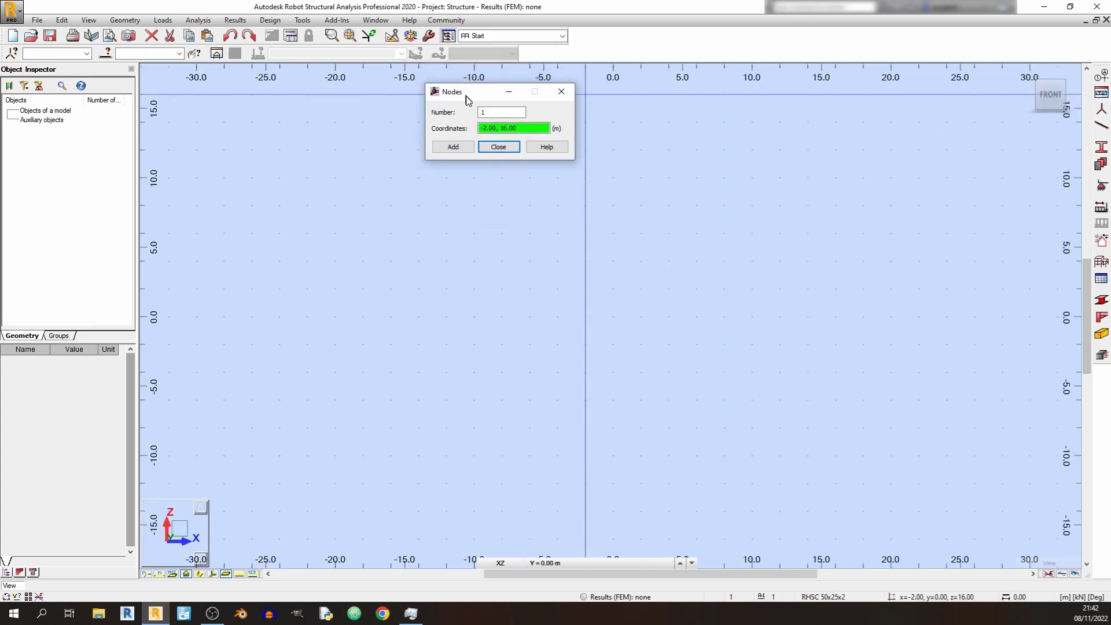
left_click_drag(466, 92, 503, 149)
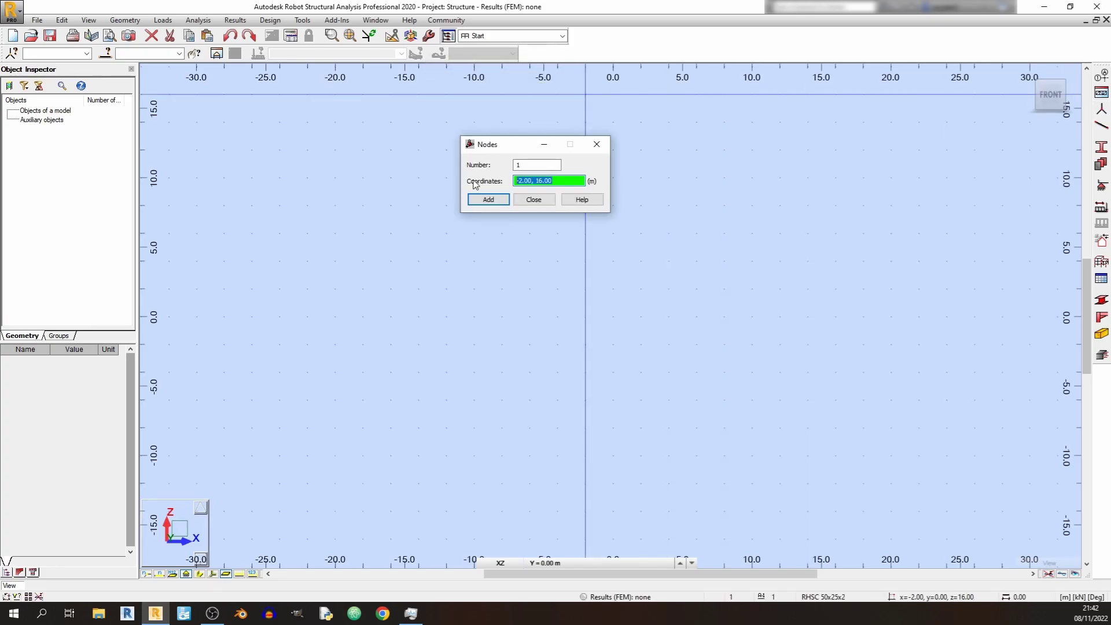
type("0,0")
key("Return")
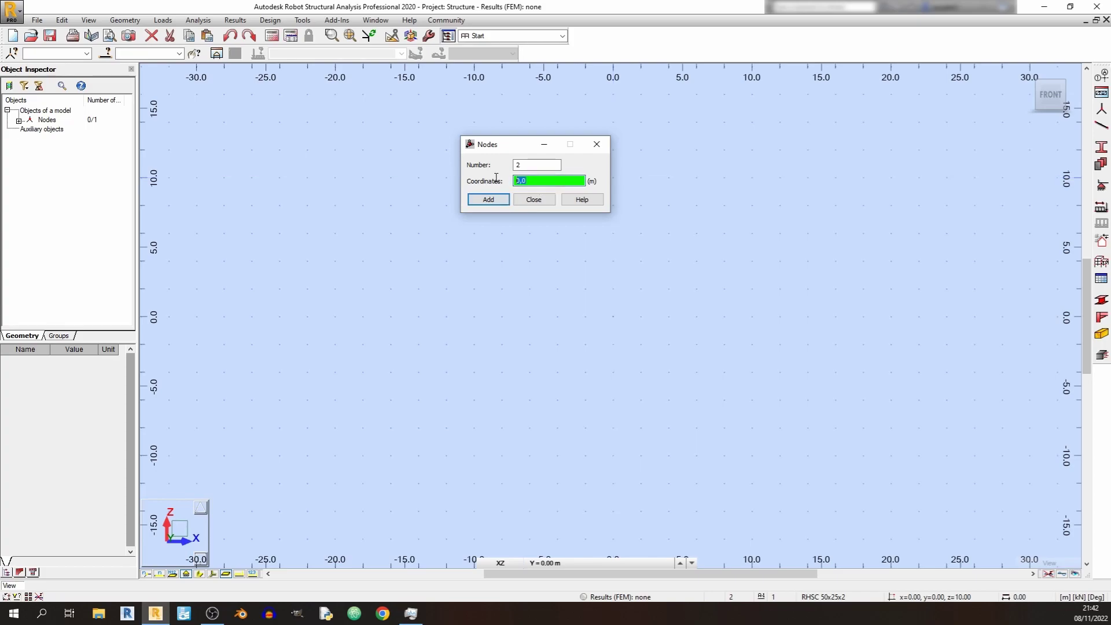
type("6,0")
left_click(488, 199)
type("12,0")
left_click(486, 199)
type("1")
left_click(487, 199)
left_click(532, 200)
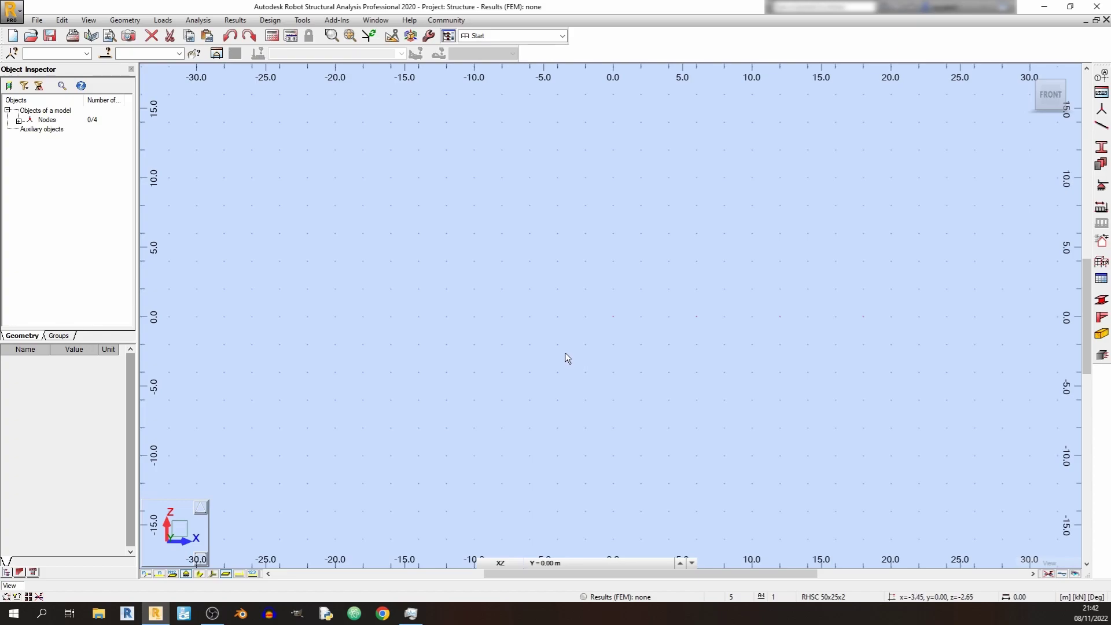
Step: Display the node numbers in the model view
scroll(567, 354, "down", 5)
scroll(599, 340, "up", 8)
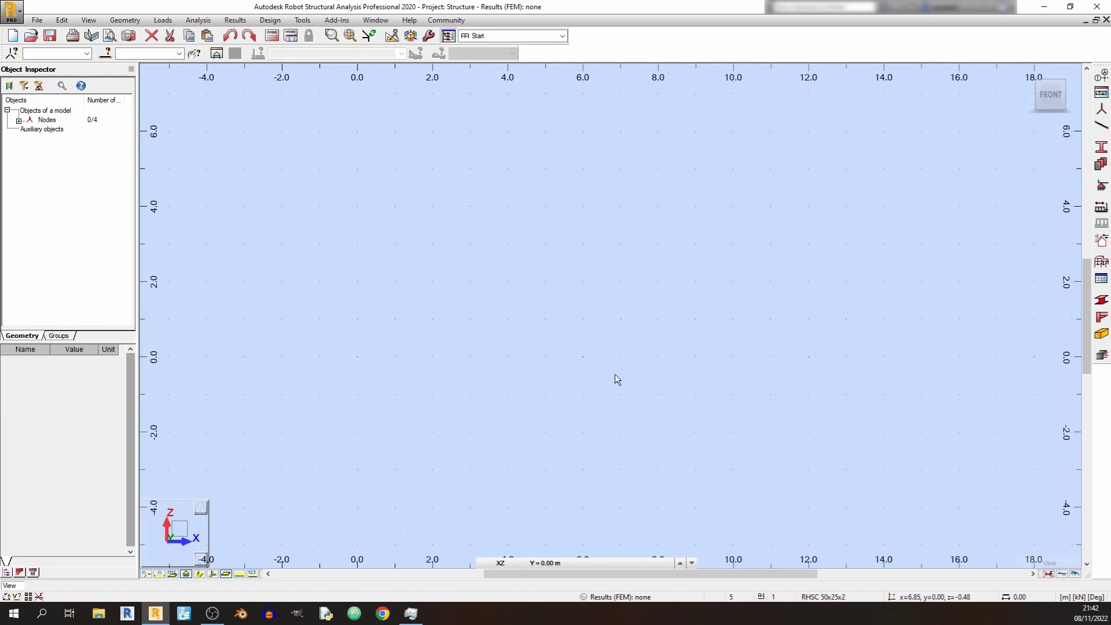
middle_click_drag(661, 371, 509, 366)
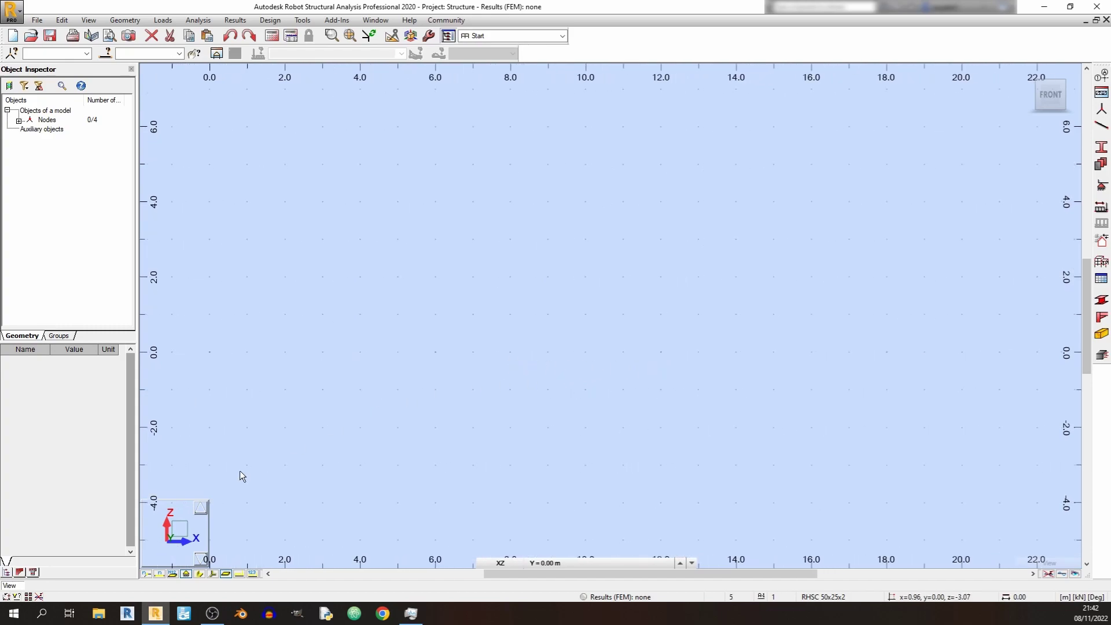
left_click(145, 575)
scroll(352, 460, "down", 4)
middle_click_drag(369, 425, 429, 436)
scroll(428, 463, "up", 4)
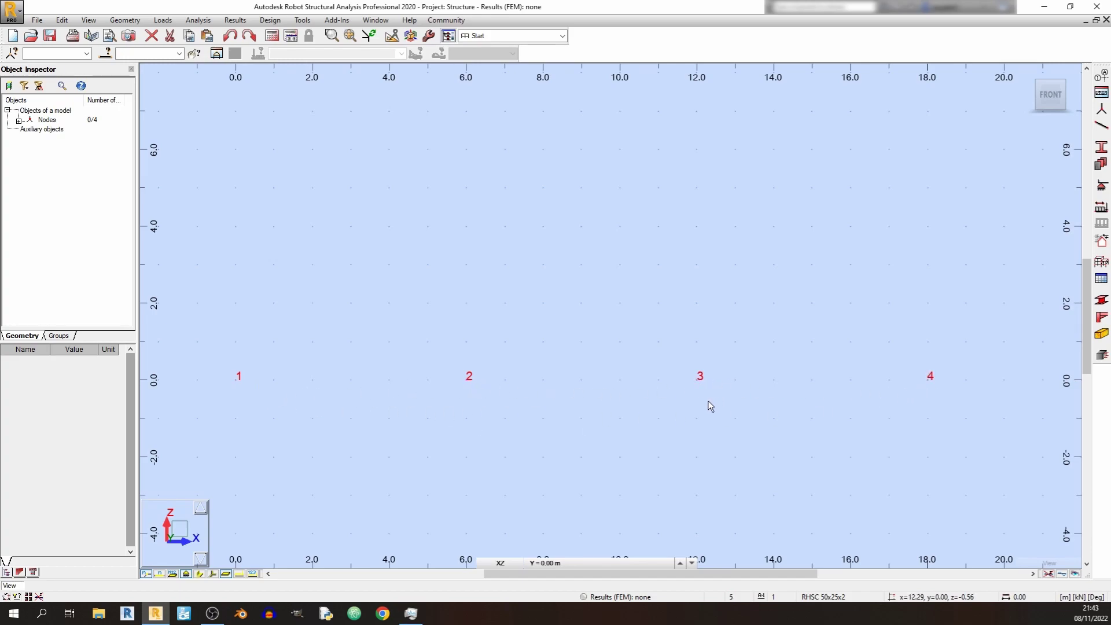
Step: Begin defining bars with RC Beam as the bar type and B 30x50 as the section
left_click(1101, 128)
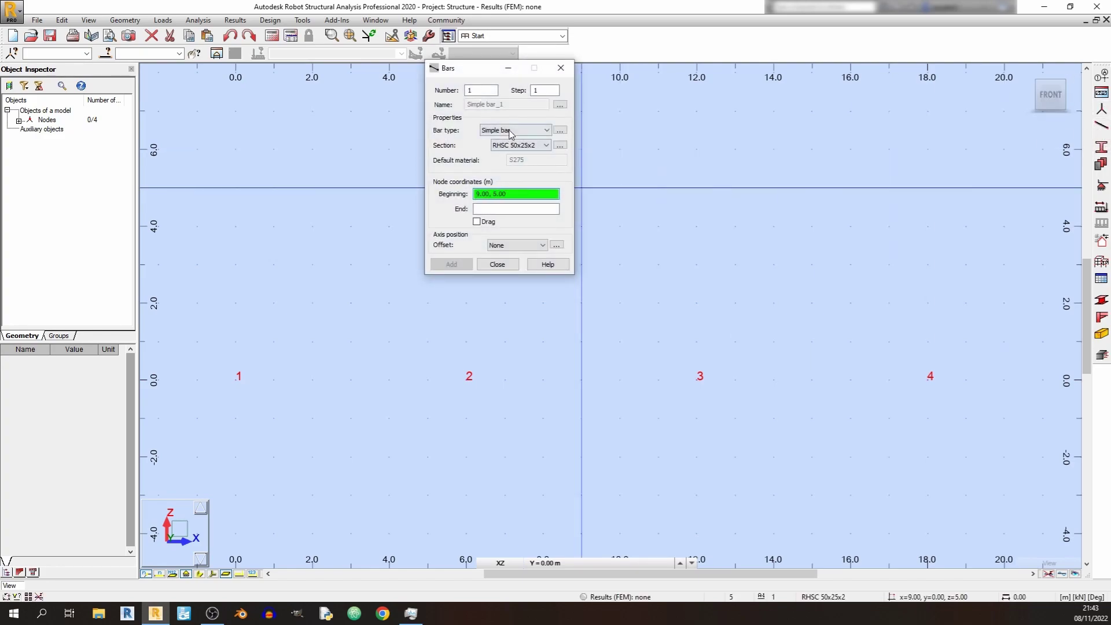
left_click(496, 131)
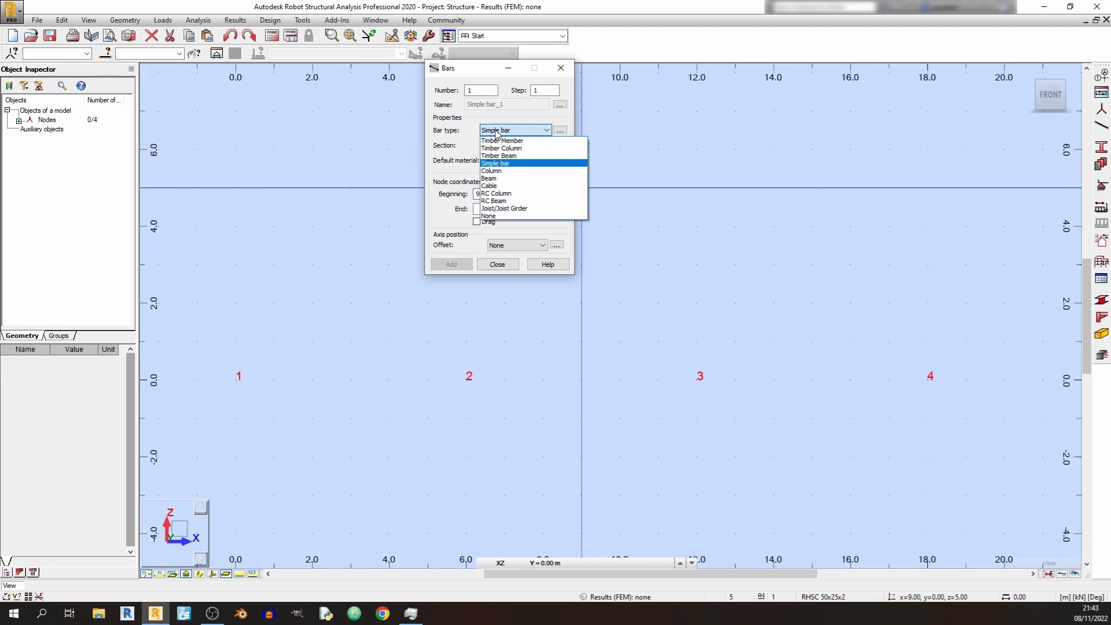
left_click(501, 201)
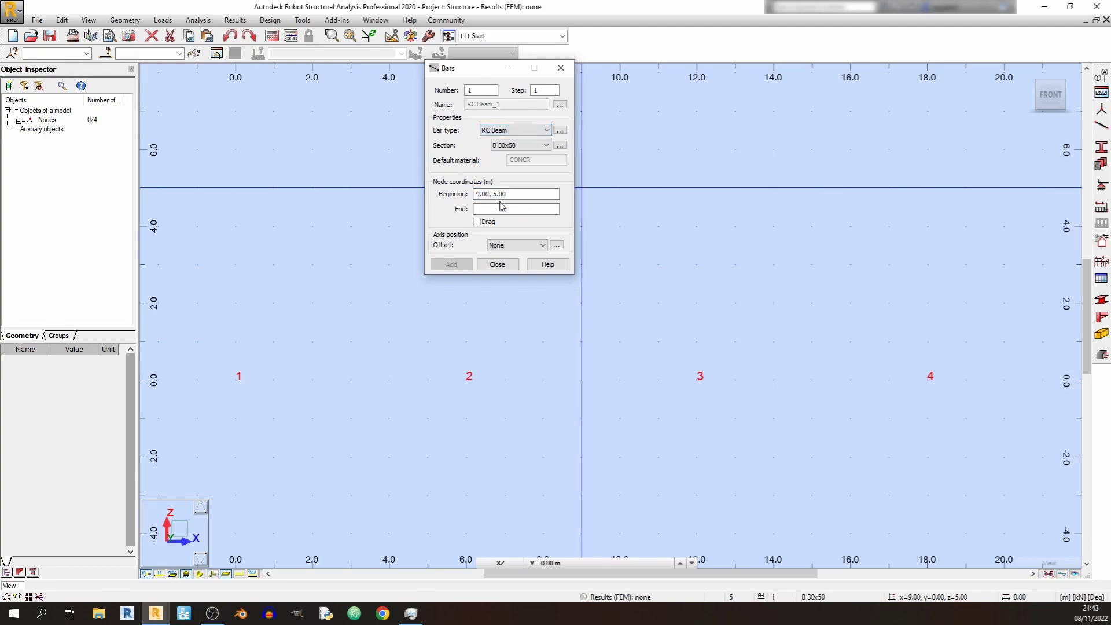
left_click(531, 145)
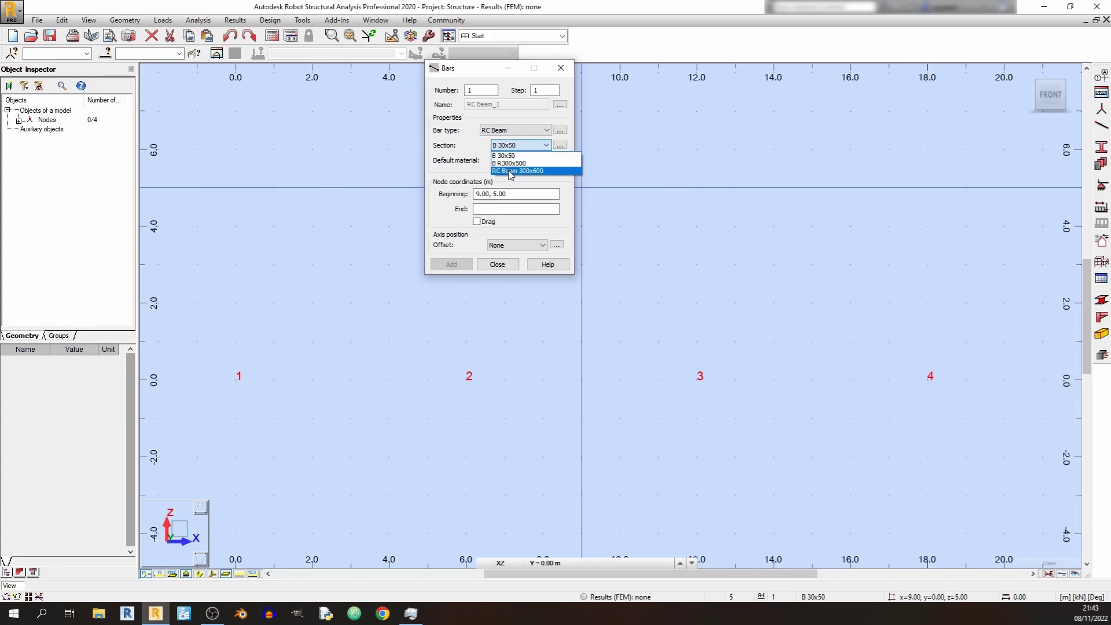
left_click(511, 155)
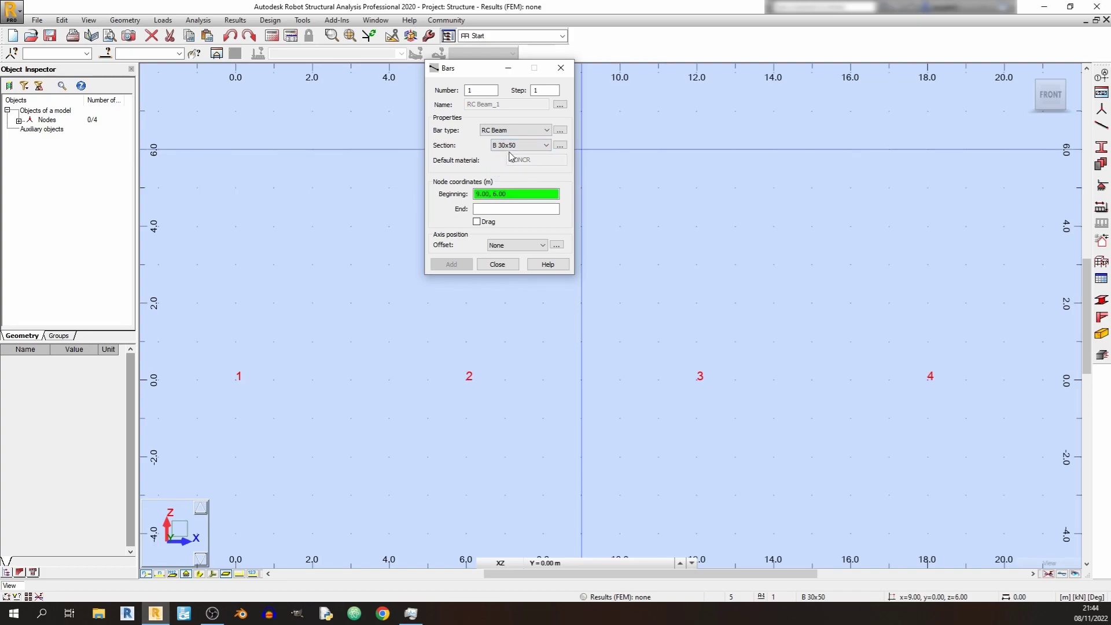
Step: Create a rectangular RC beam section in C25 (Mod) with b = 300 mm and h = 600 mm
left_click(562, 145)
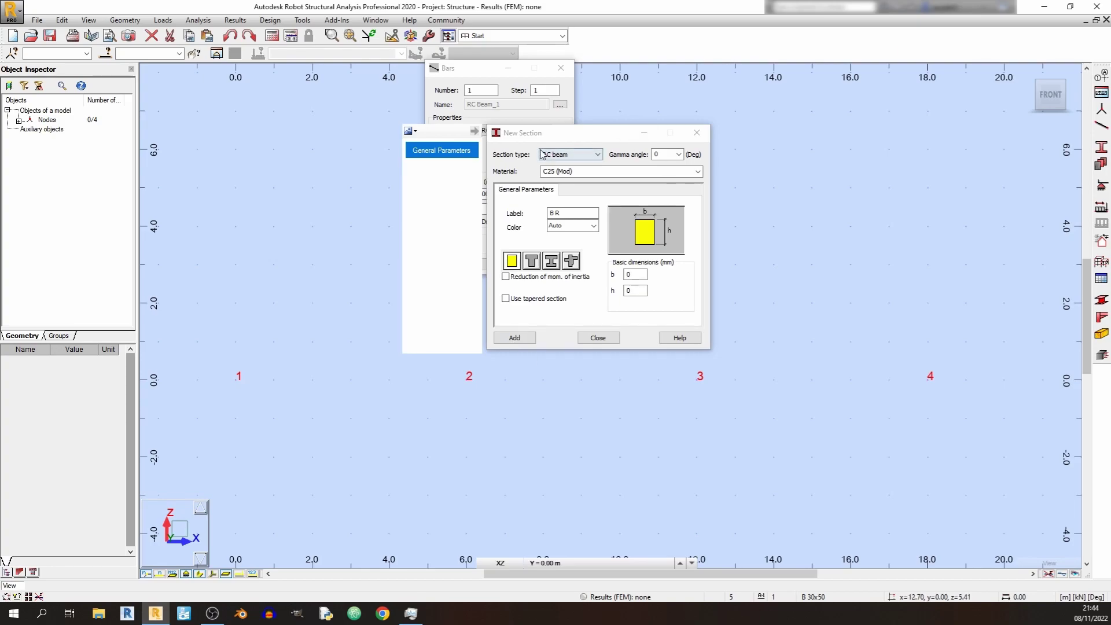
left_click(576, 155)
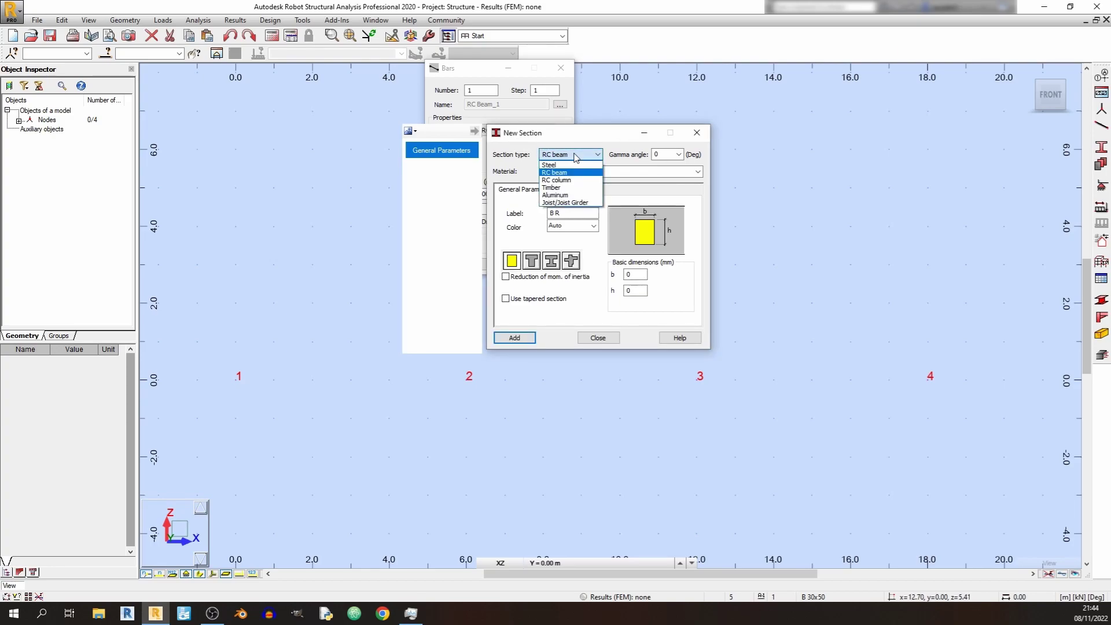
left_click(563, 172)
left_click(609, 171)
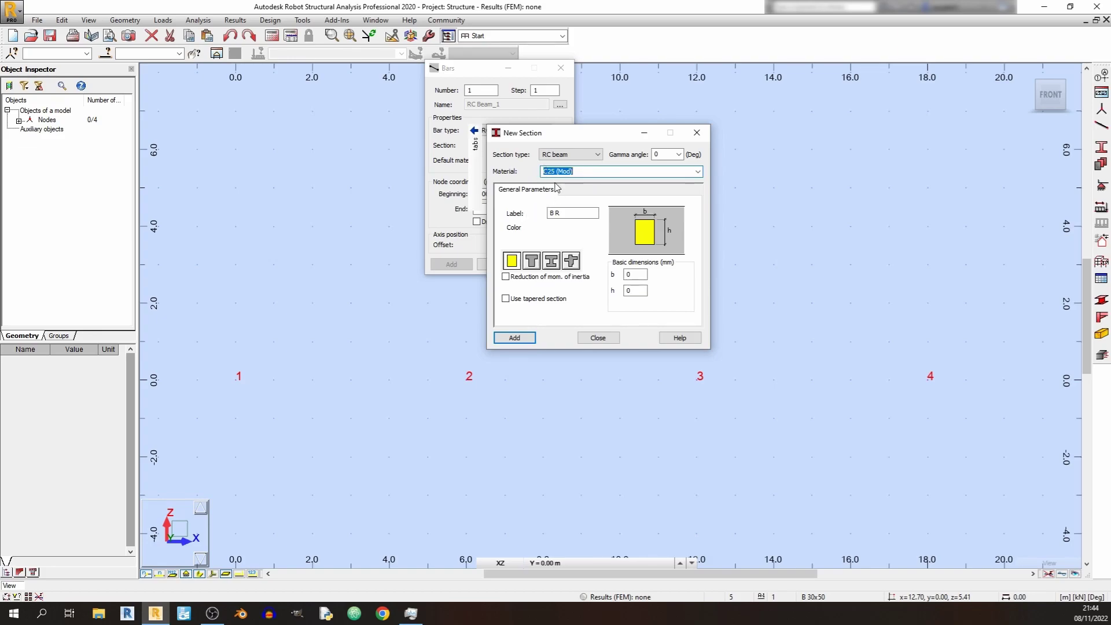
double_click(642, 275)
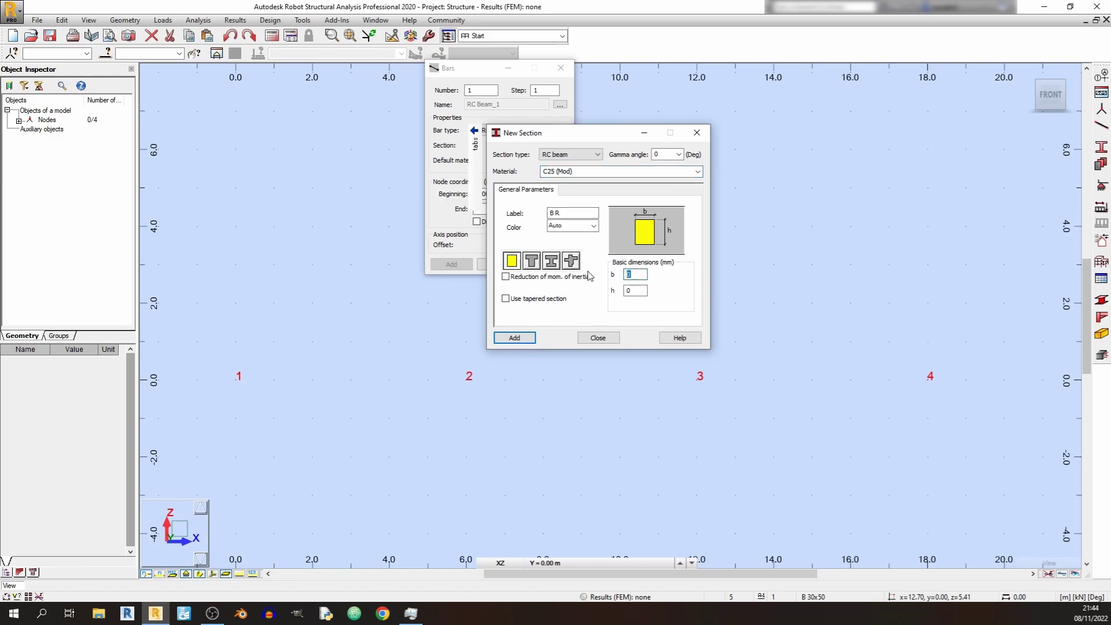
type("300")
double_click(635, 291)
type("600")
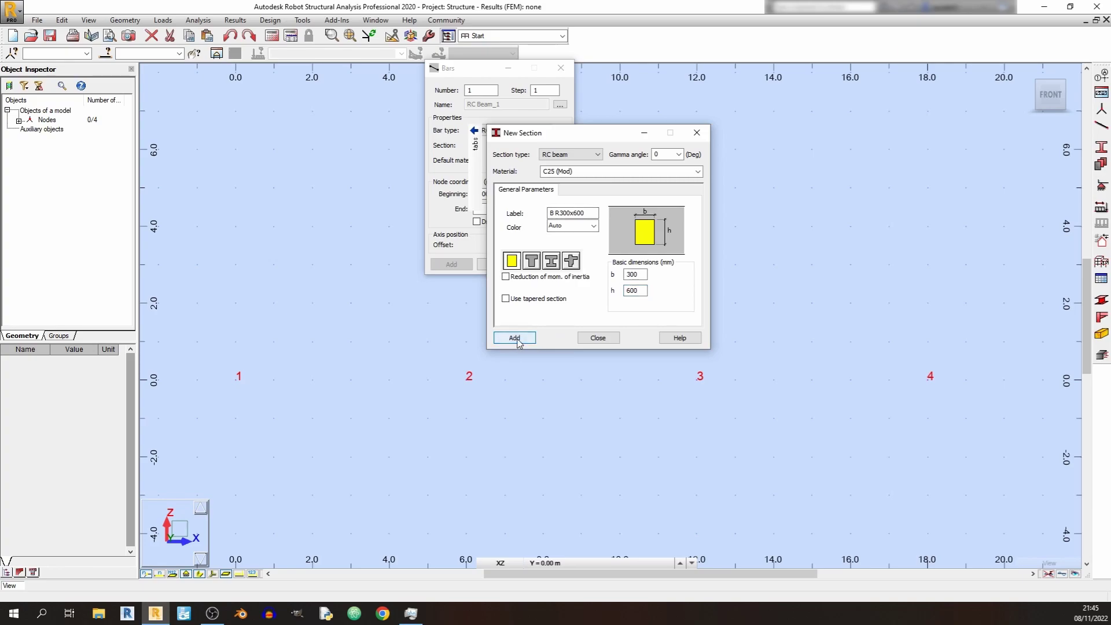
left_click(598, 338)
Step: Draw three RC beams with section B R300x600 between nodes 1–2, 2–3 and 3–4
left_click(529, 146)
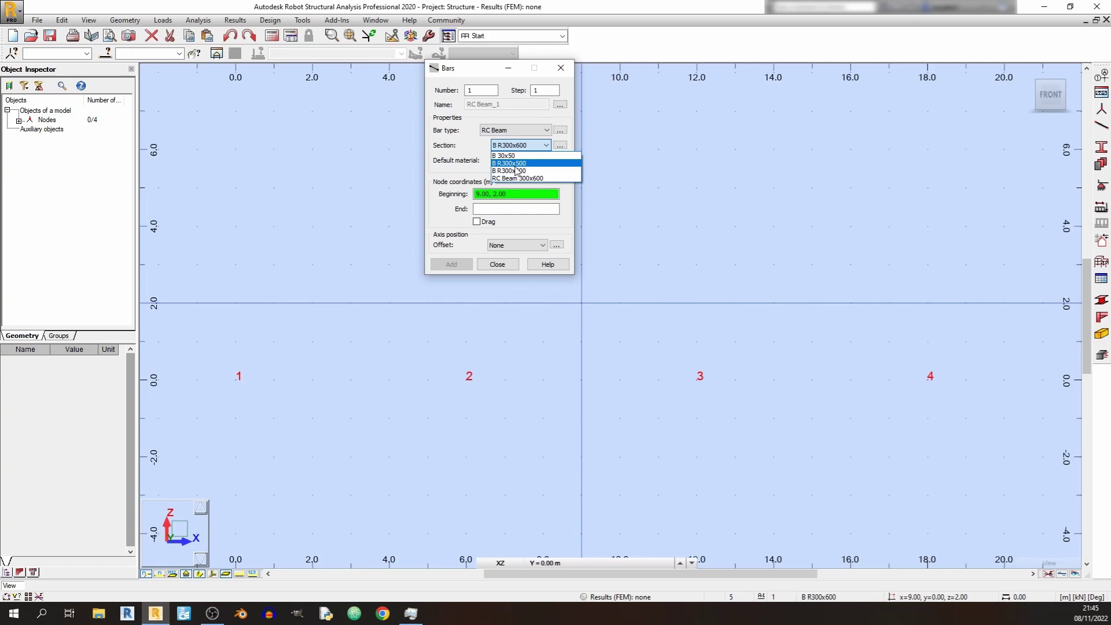
left_click(512, 171)
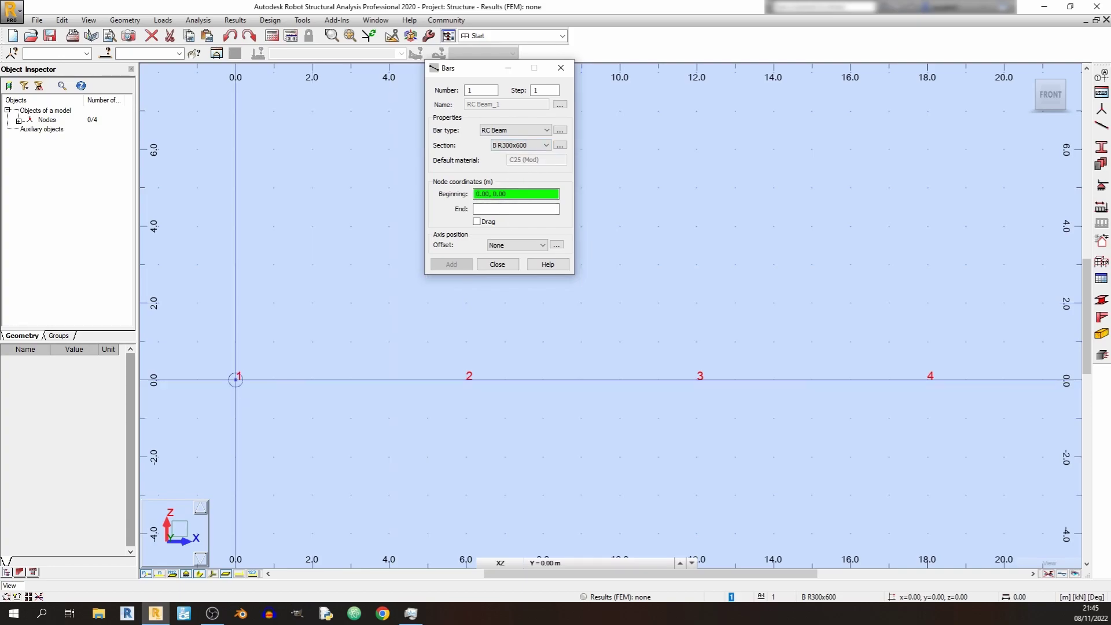
left_click(236, 379)
left_click(466, 380)
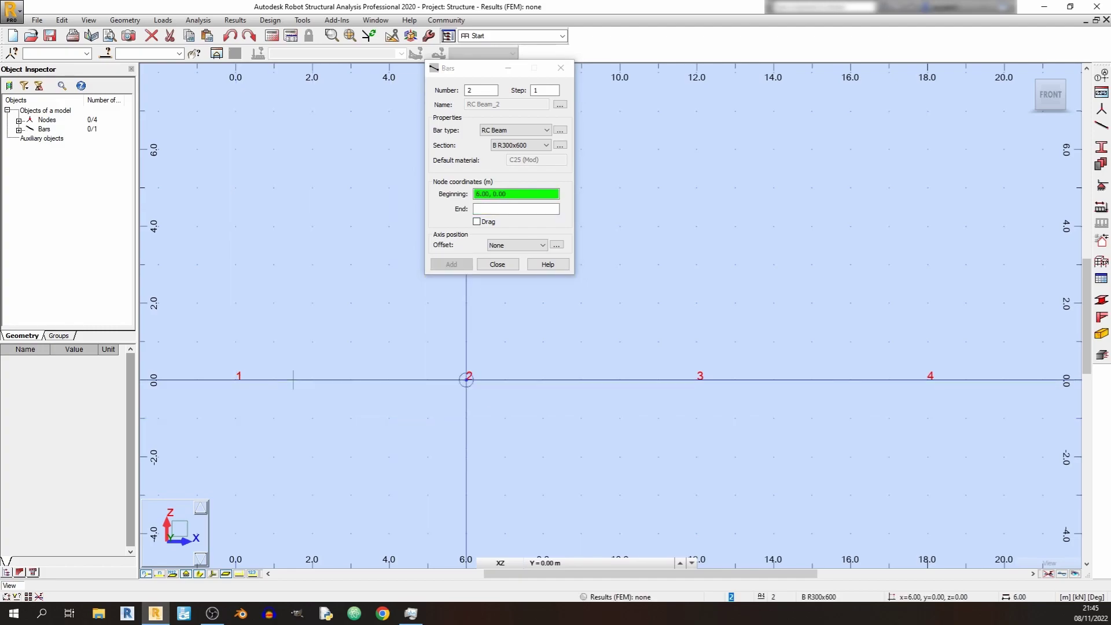
left_click(467, 380)
left_click(699, 379)
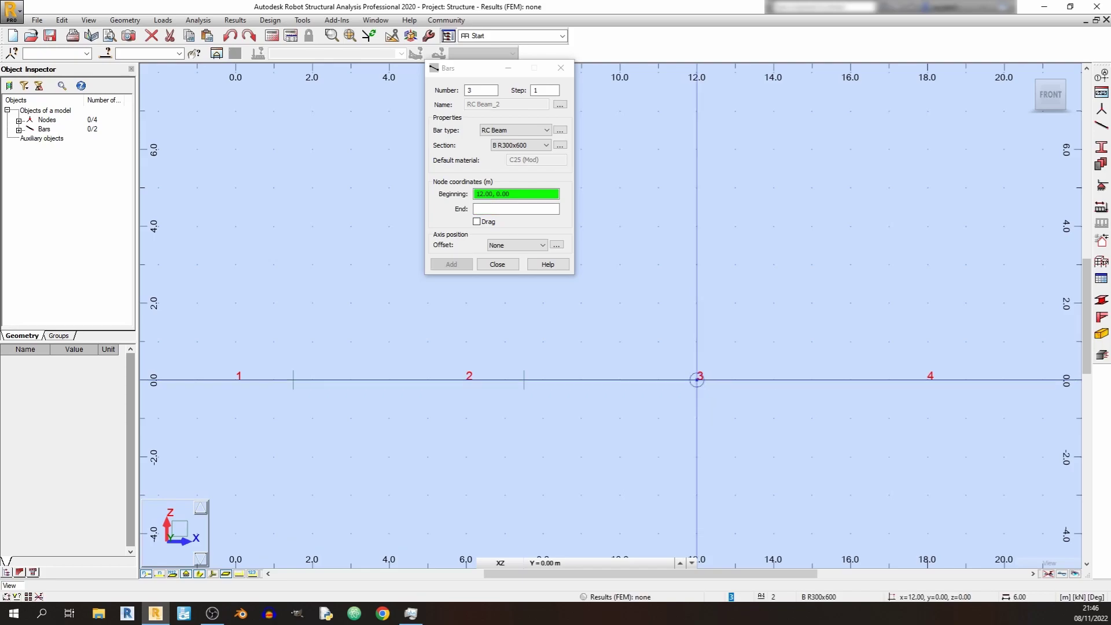
left_click(696, 380)
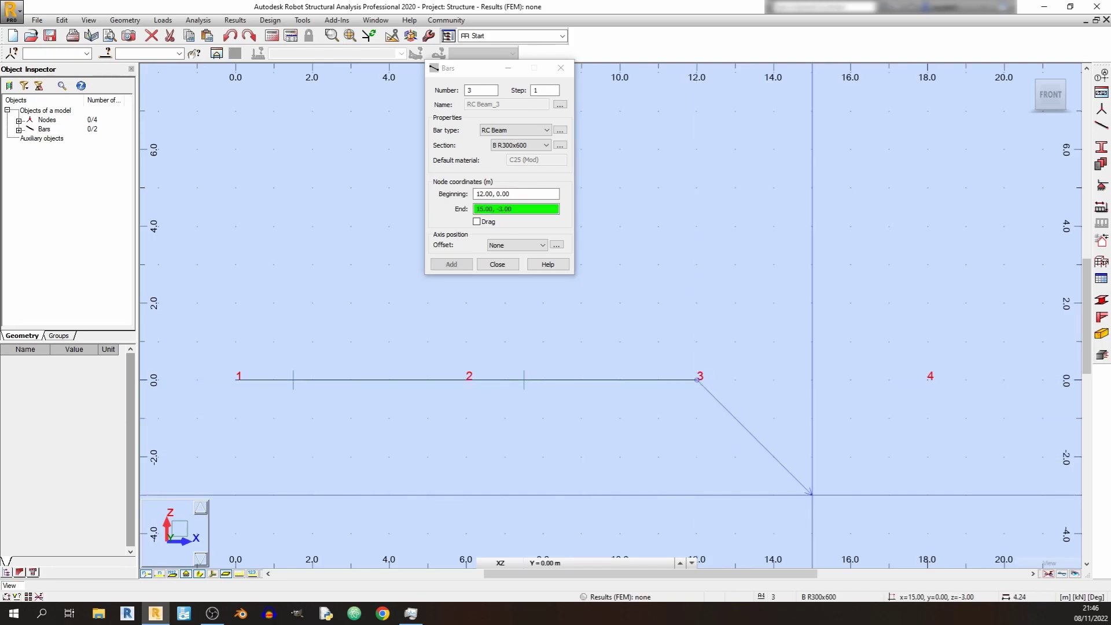
left_click(927, 380)
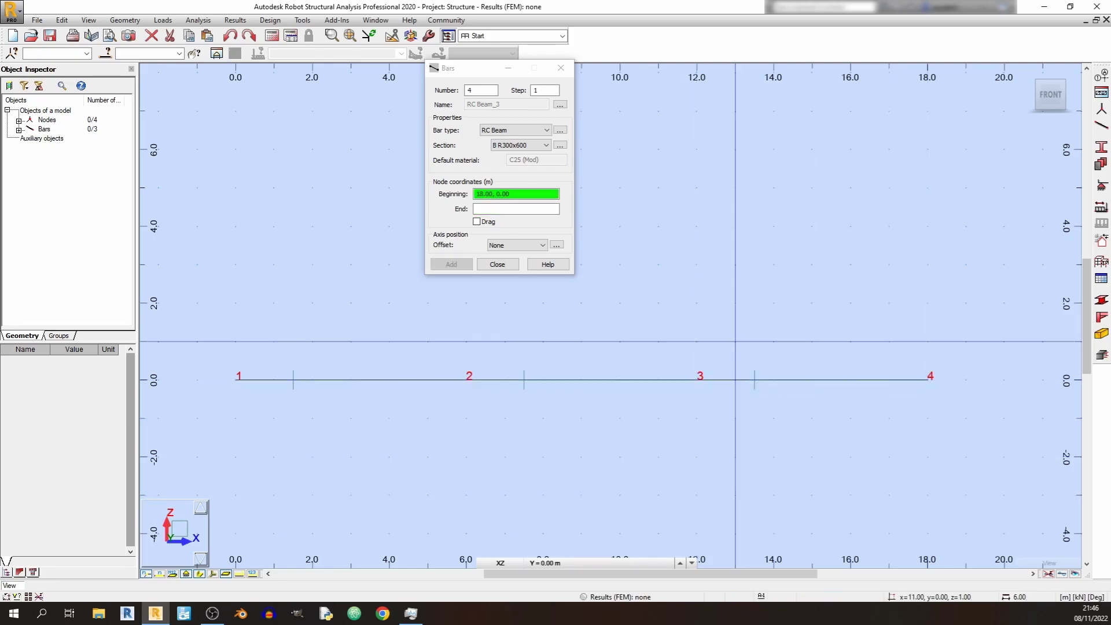
left_click(498, 265)
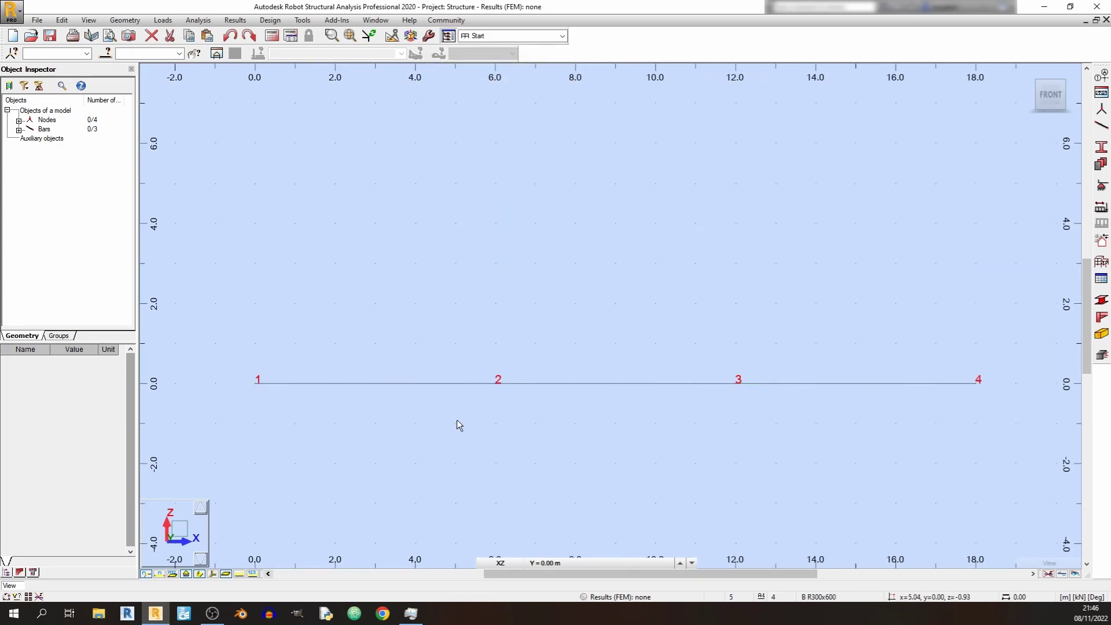
Step: Examine the beam's section shapes in a rotated 3D view, return to the front view and hide the shapes
left_click(200, 574)
middle_click_drag(409, 445, 290, 376, "shift")
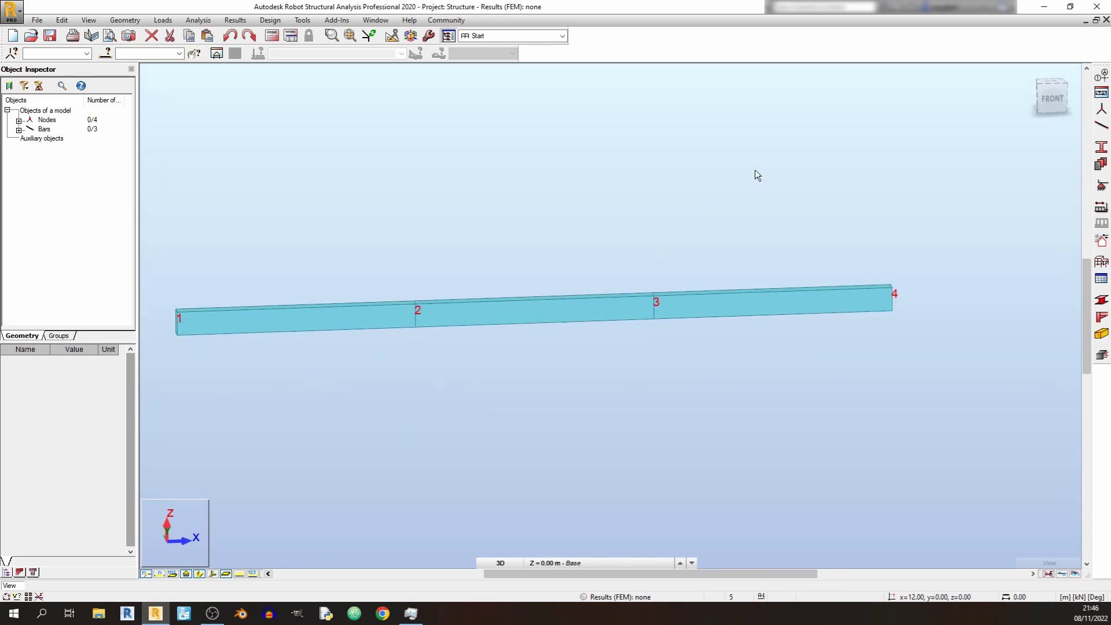
left_click(1053, 97)
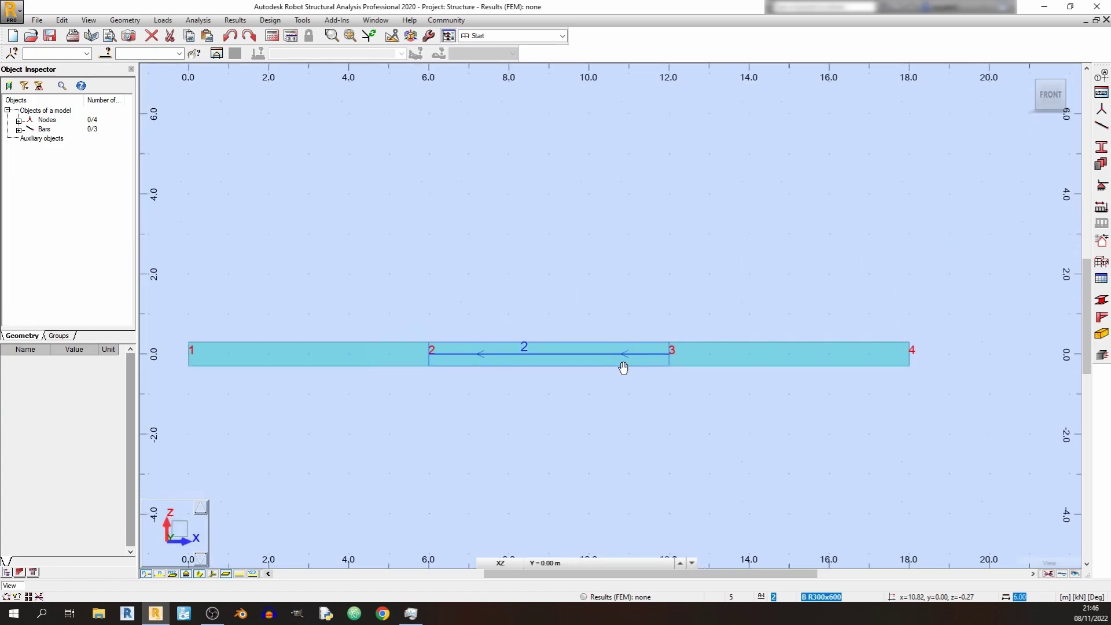
left_click(200, 573)
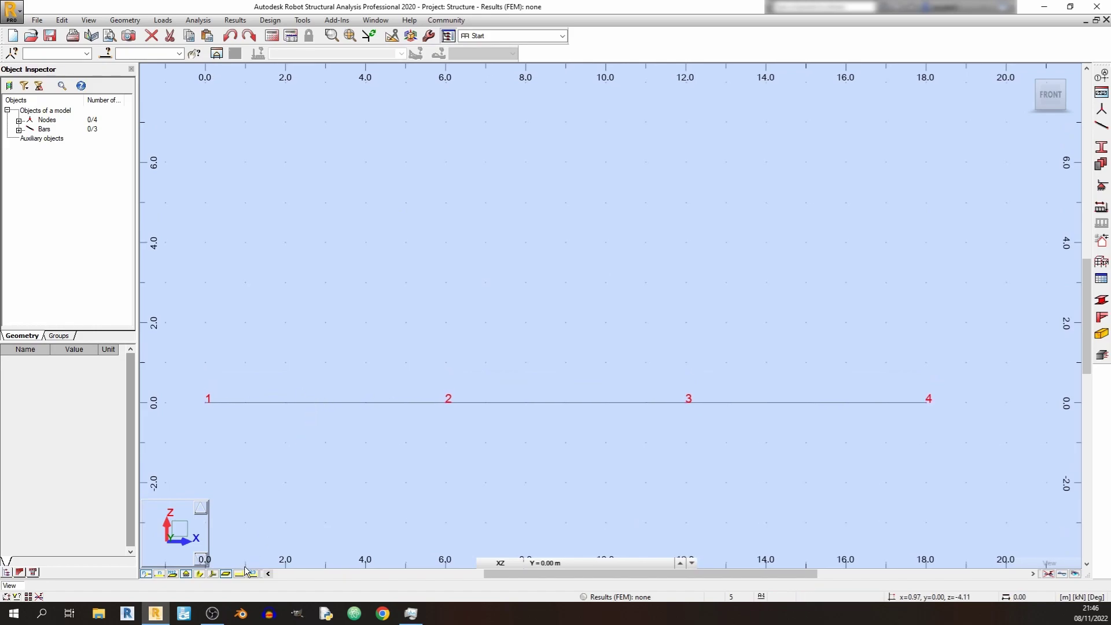
Step: Display the bar numbers in the model view
left_click(159, 574)
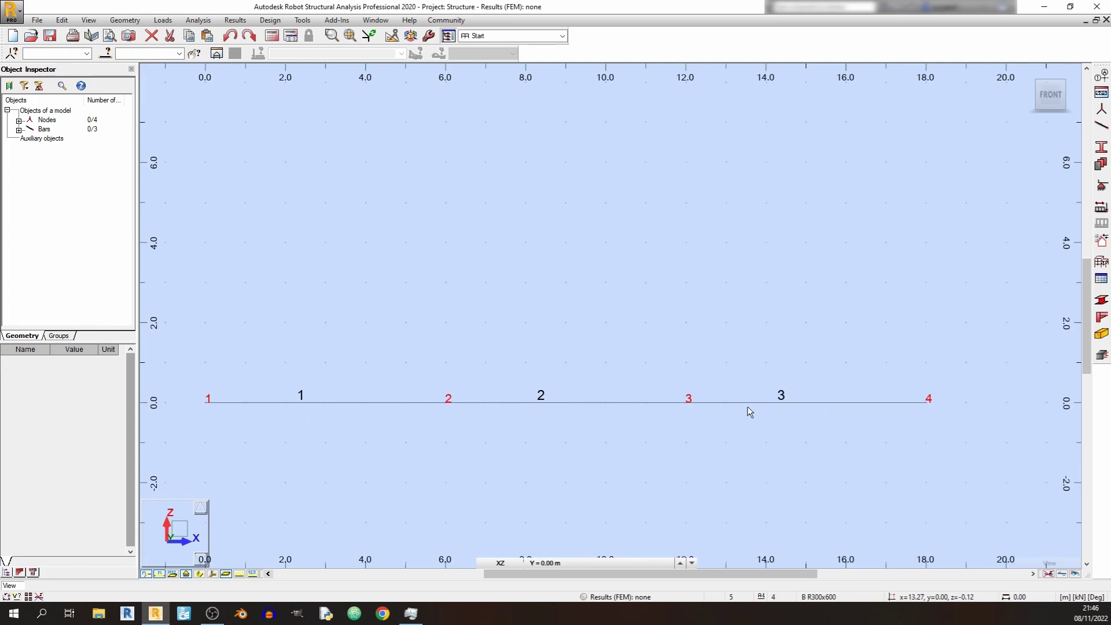
middle_click_drag(767, 405, 765, 371)
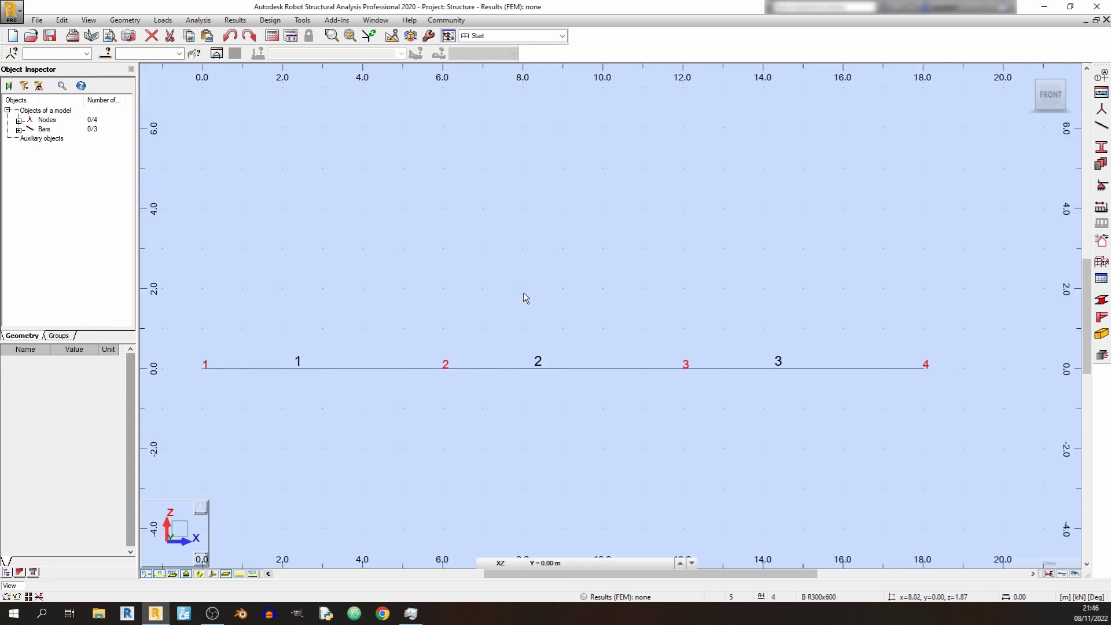
Step: Delete the B 30x50 section from the project's list of available sections
left_click(125, 20)
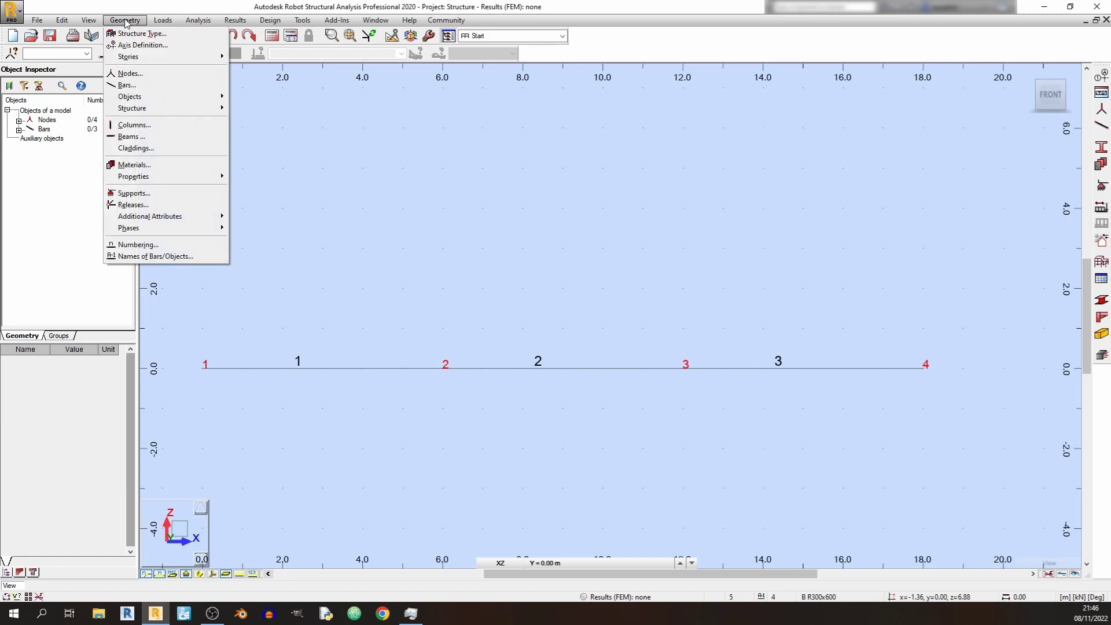
left_click(119, 22)
left_click(120, 23)
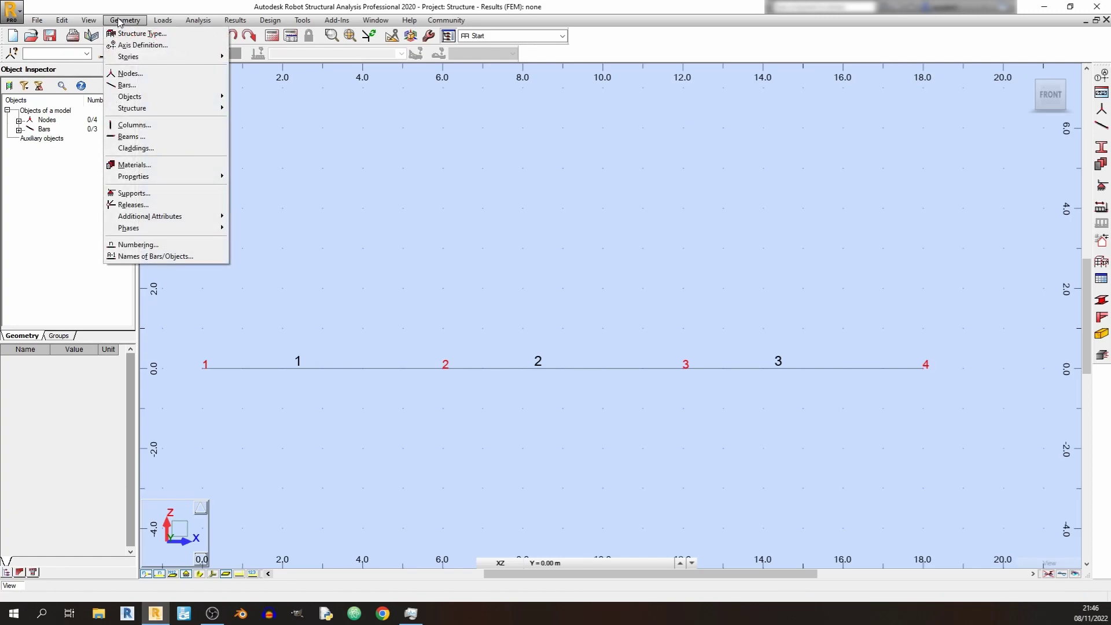
mouse_move(129, 178)
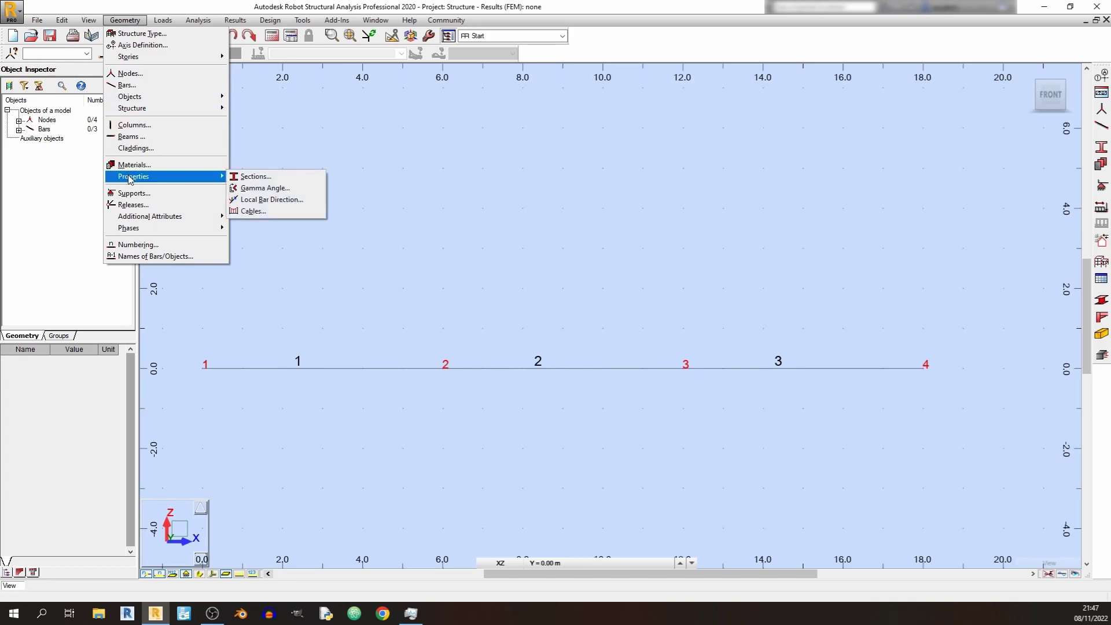
left_click(255, 177)
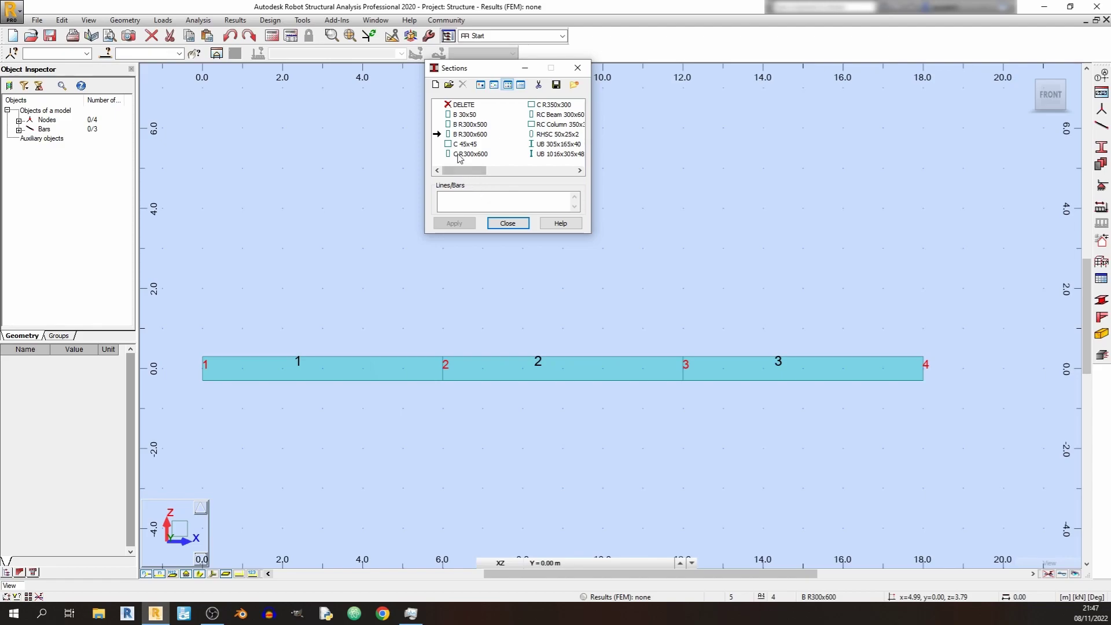
left_click(454, 116)
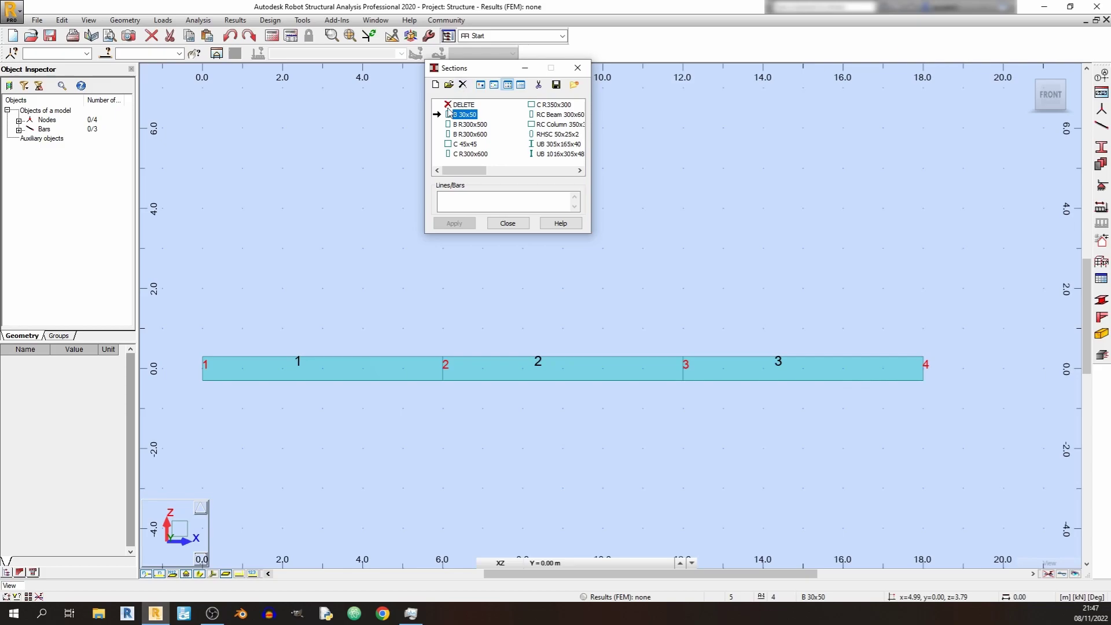
left_click(463, 84)
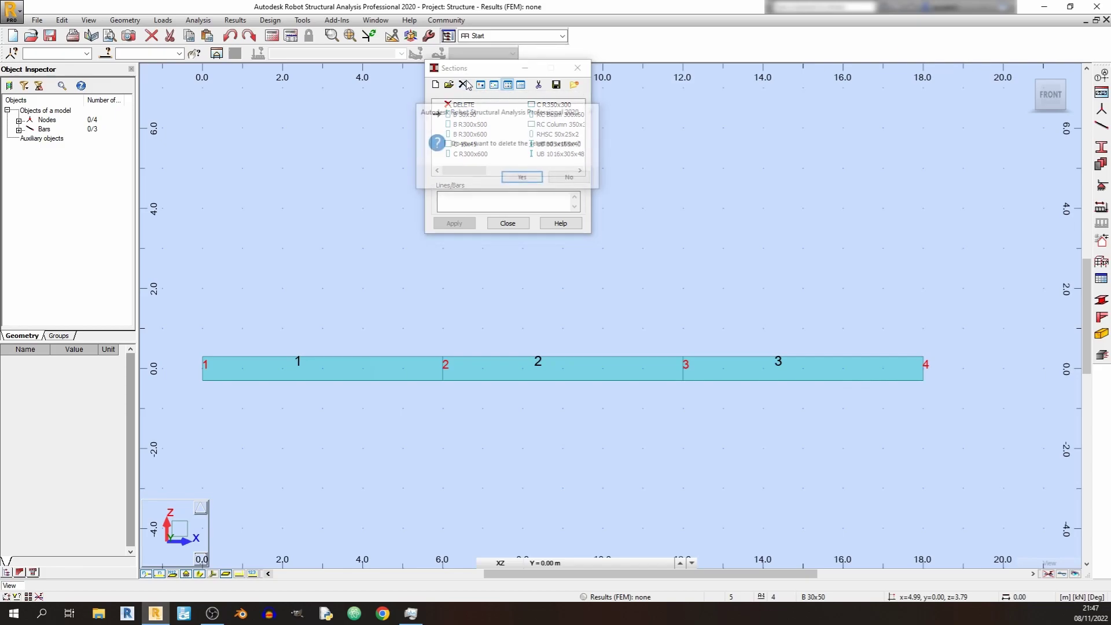
left_click(522, 179)
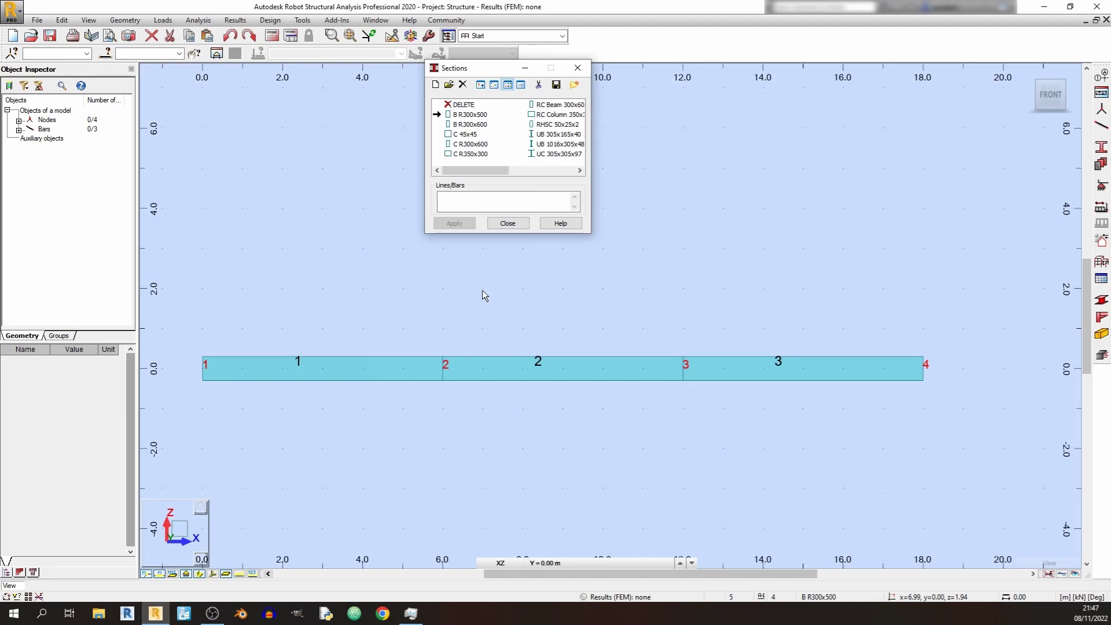
left_click(507, 224)
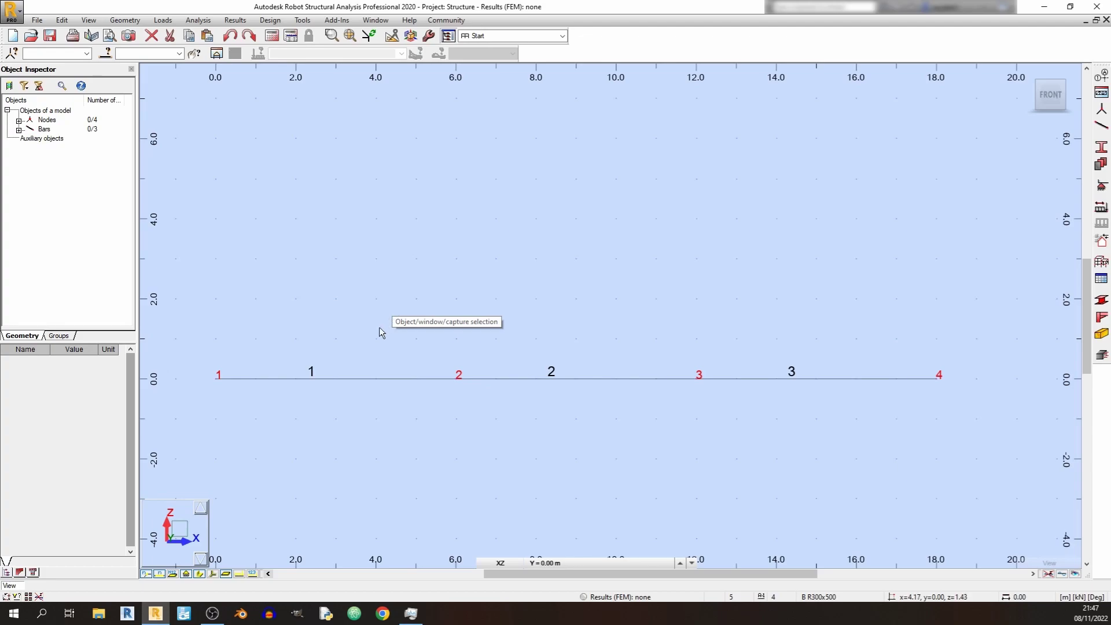
Step: Assign section B R300x600 to bar 1 through its object properties and deselect the bar
left_click(359, 379)
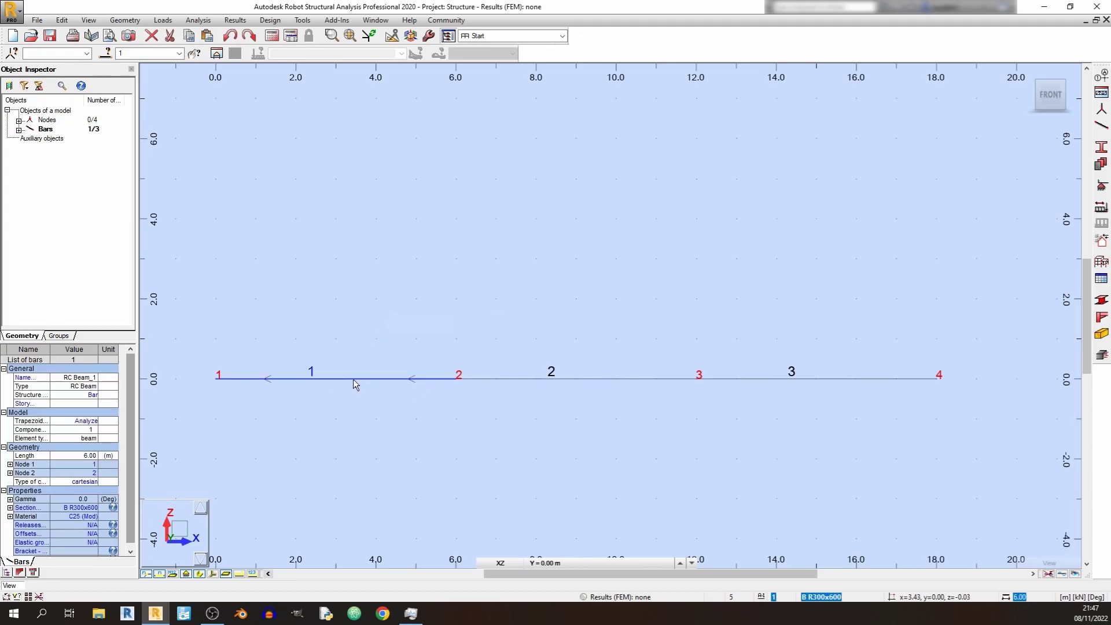
left_click(96, 508)
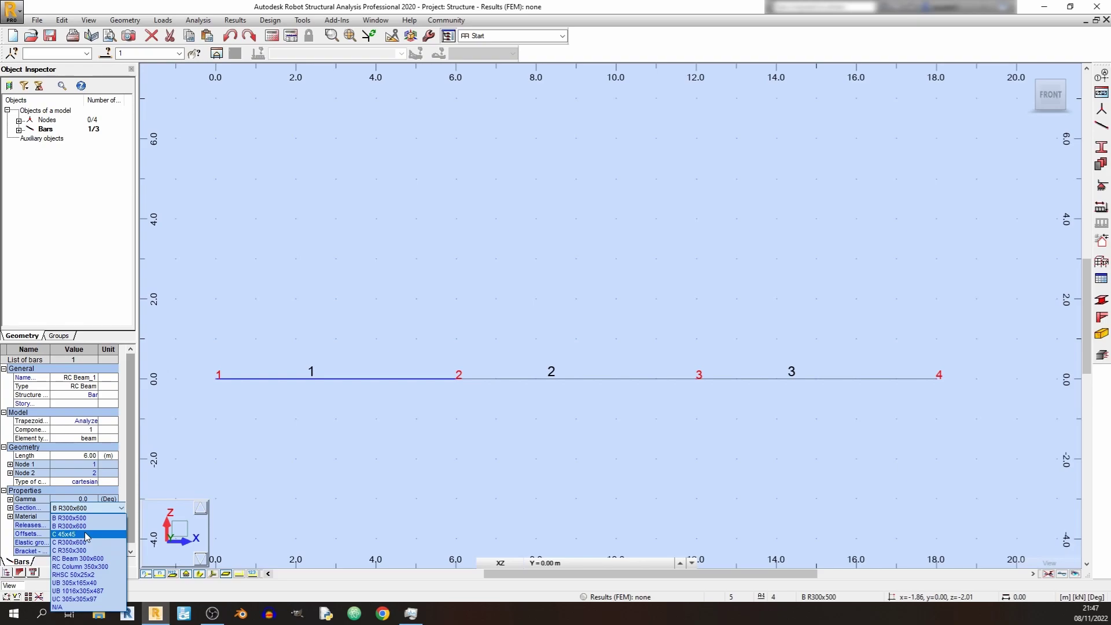
left_click(86, 526)
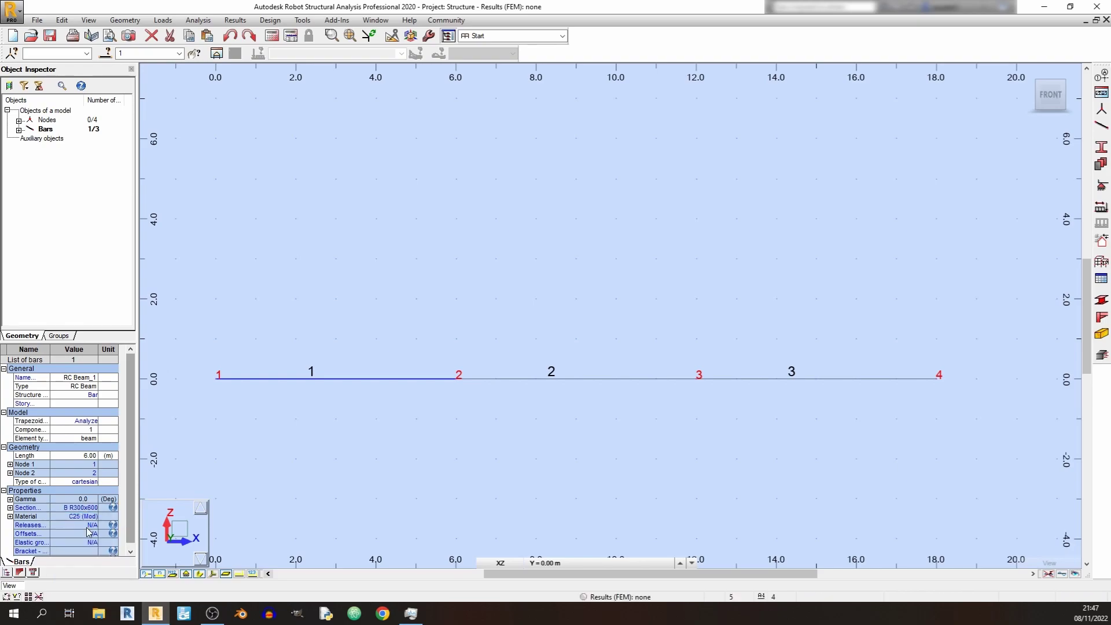
left_click(361, 393)
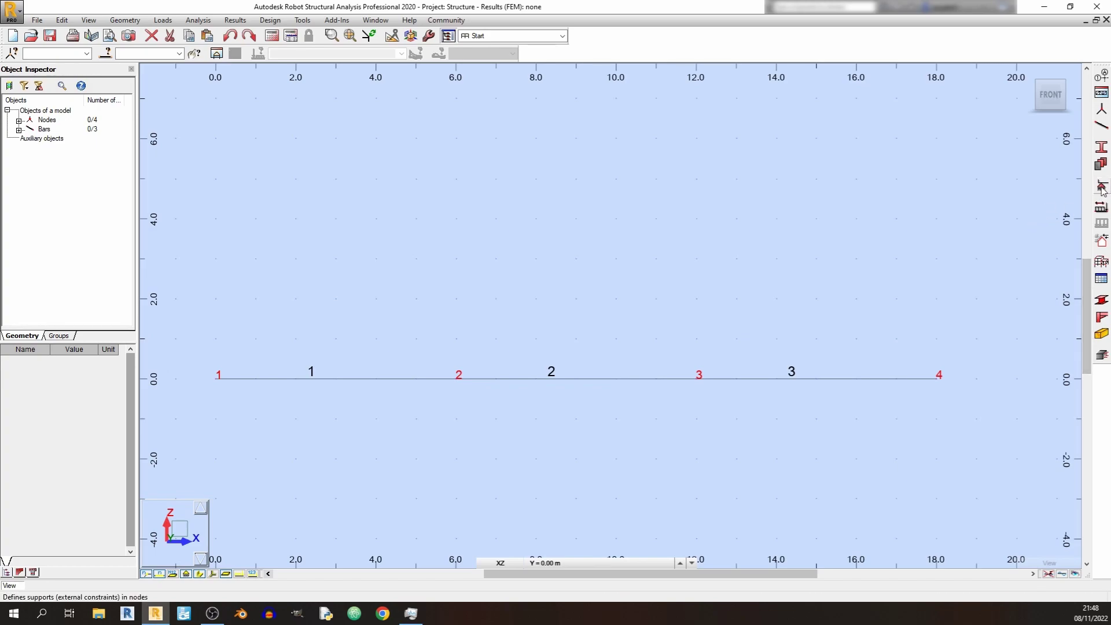
Step: Assign pinned supports to nodes 1, 2, 3 and 4 of the beam
left_click(1102, 189)
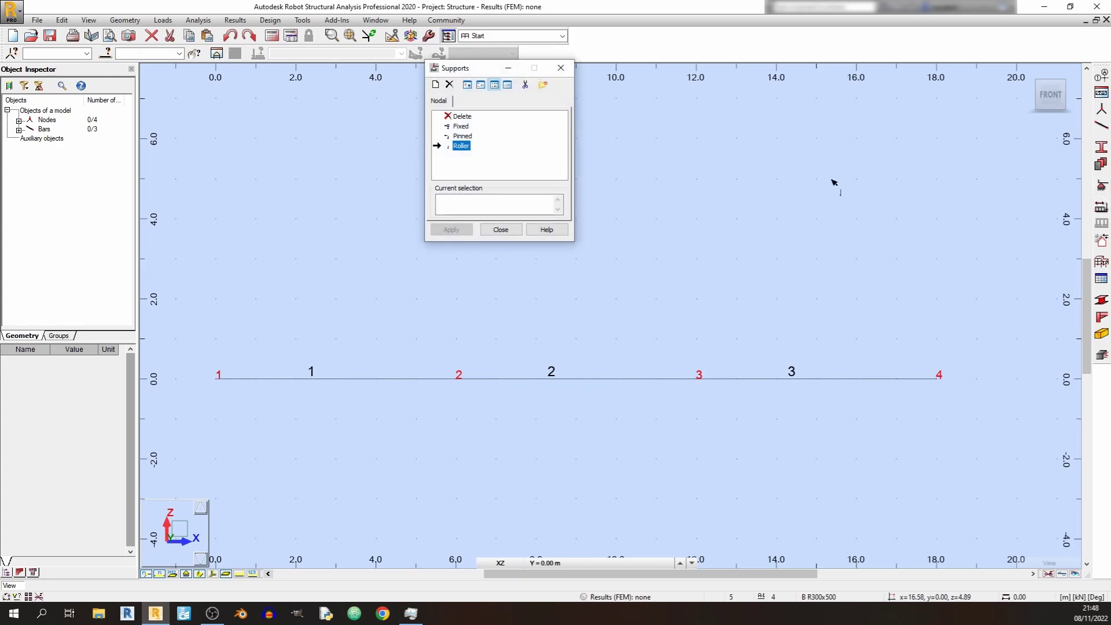
left_click(463, 136)
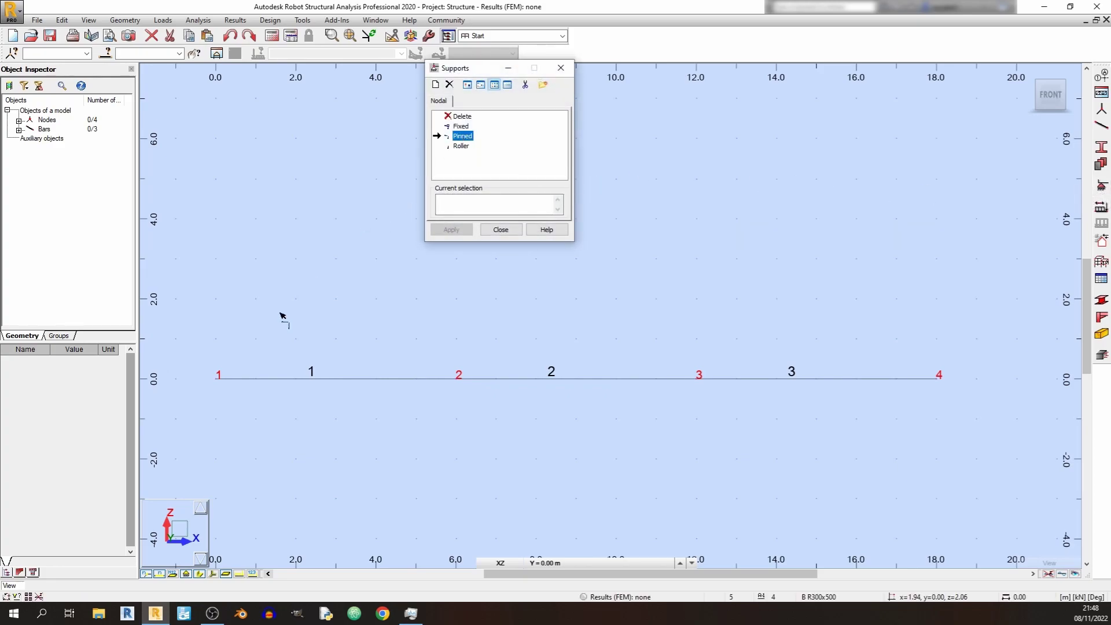
left_click(216, 379)
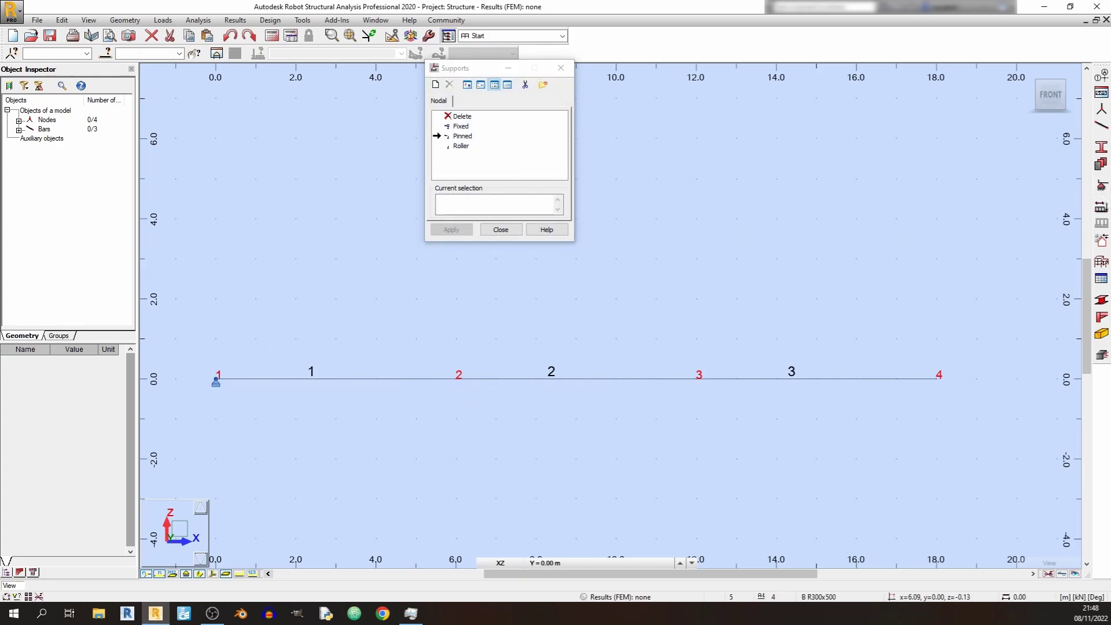
left_click(456, 379)
left_click(698, 379)
left_click(937, 379)
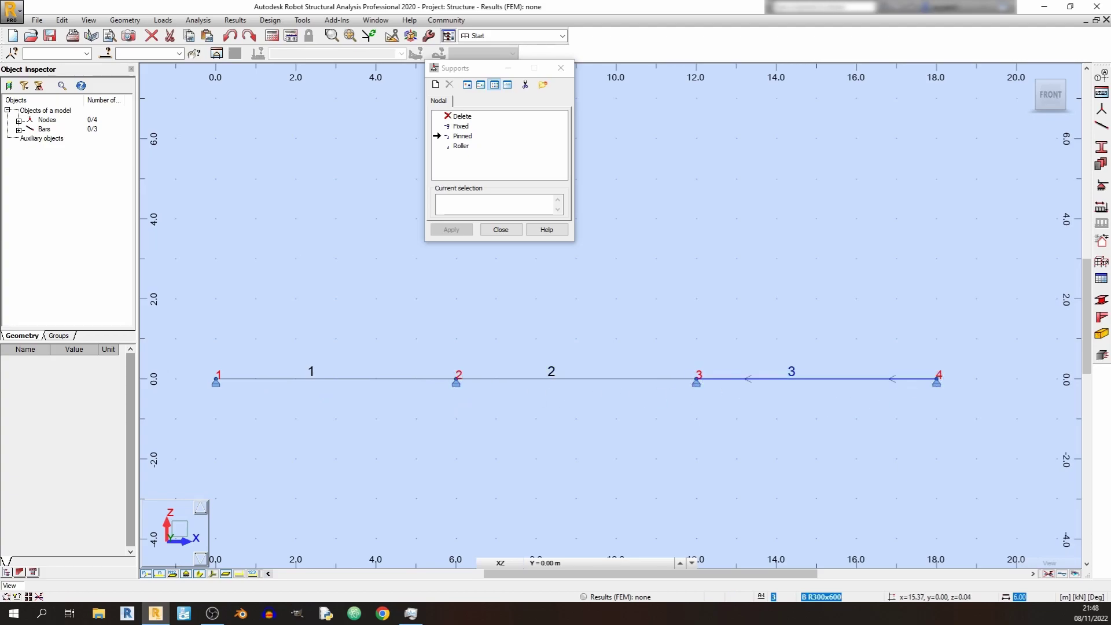
left_click(500, 230)
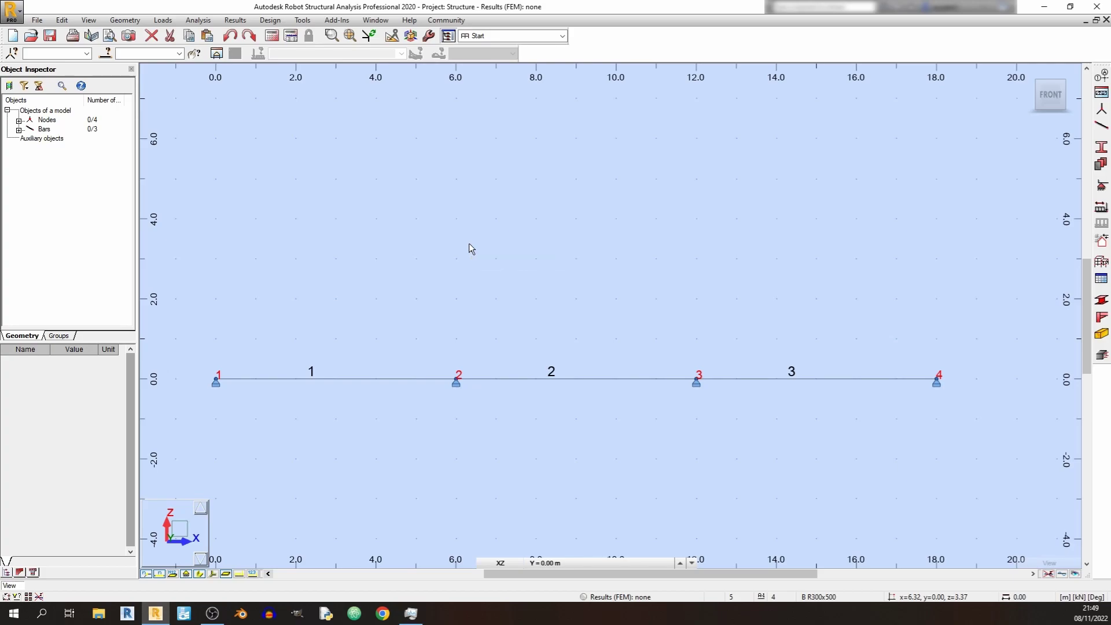
Step: Define a structural dead load case DL1 and three Category A live load cases LL1, LL2 and LL3
left_click(1101, 208)
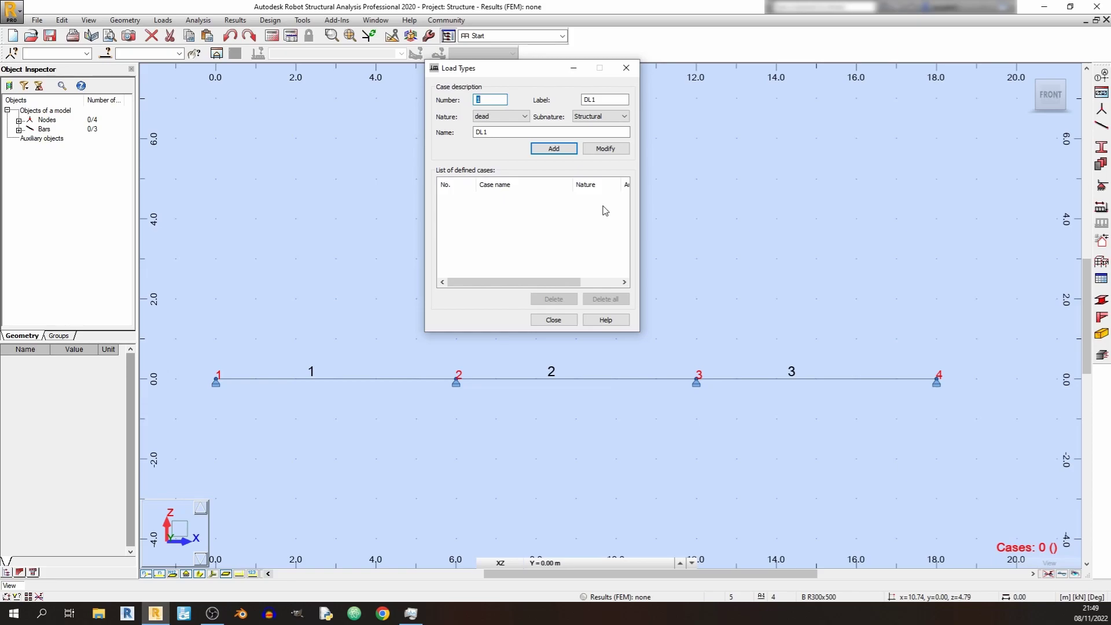
left_click(547, 151)
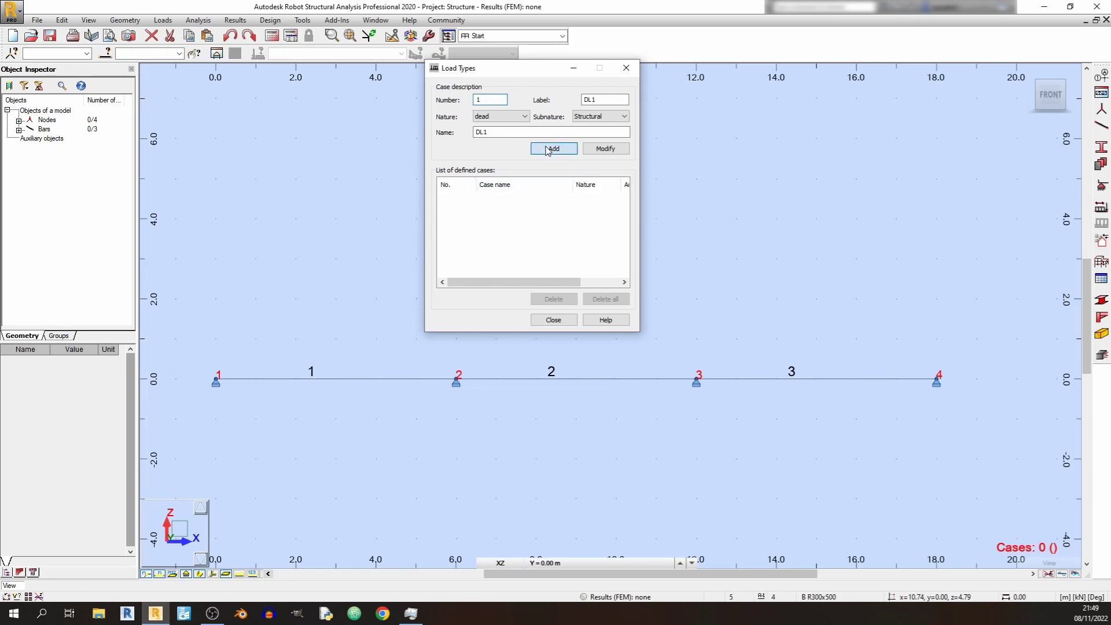
left_click(514, 116)
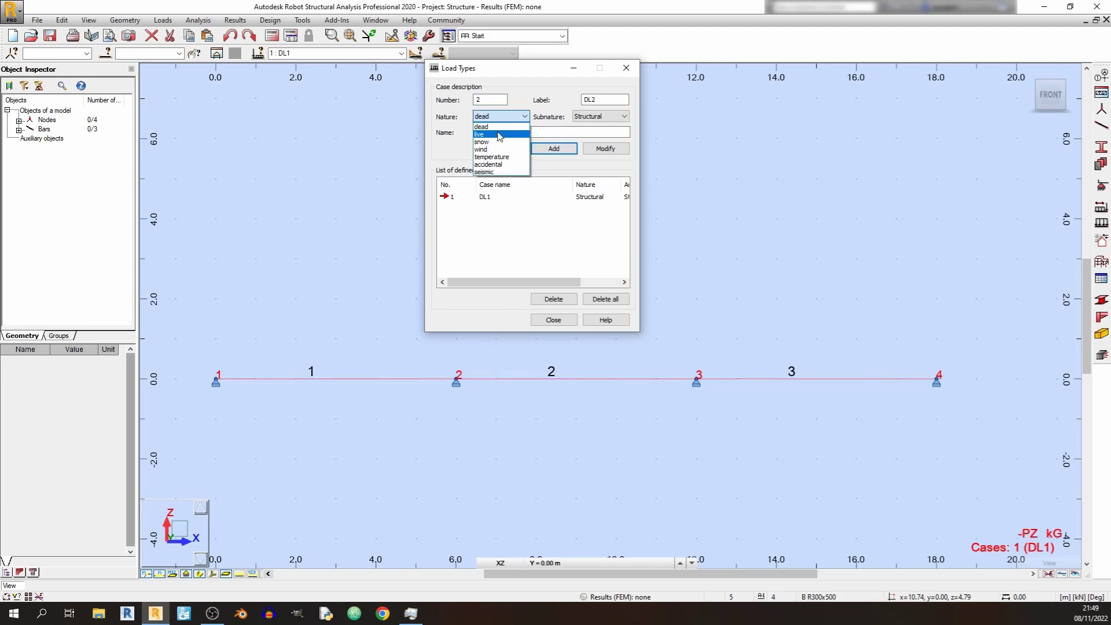
left_click(499, 135)
left_click(502, 118)
left_click(503, 119)
left_click(566, 155)
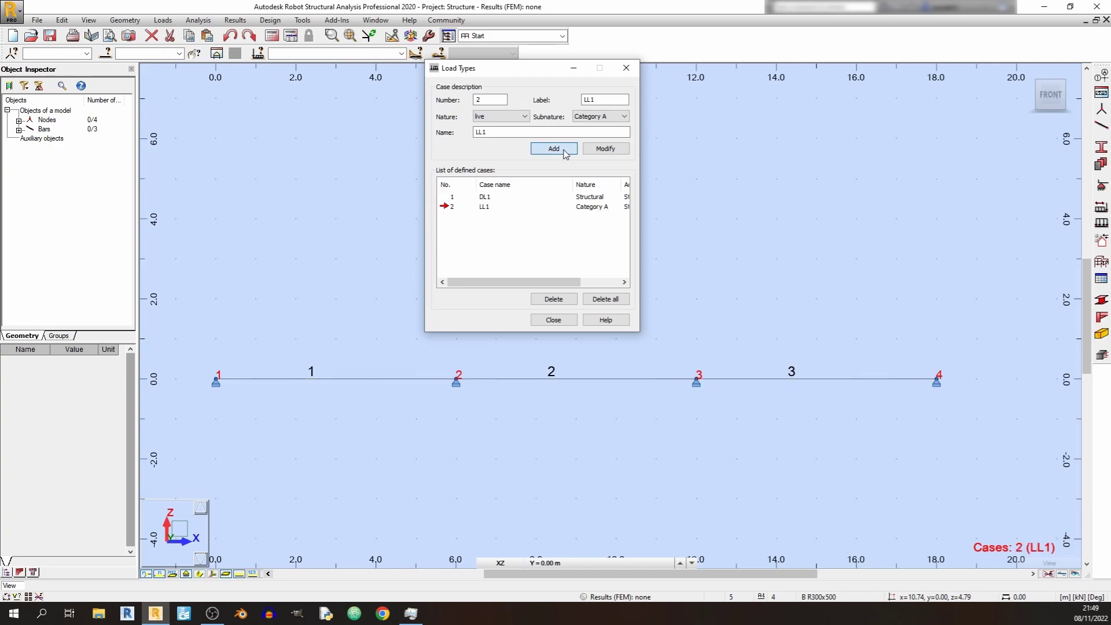
left_click(566, 154)
left_click(565, 153)
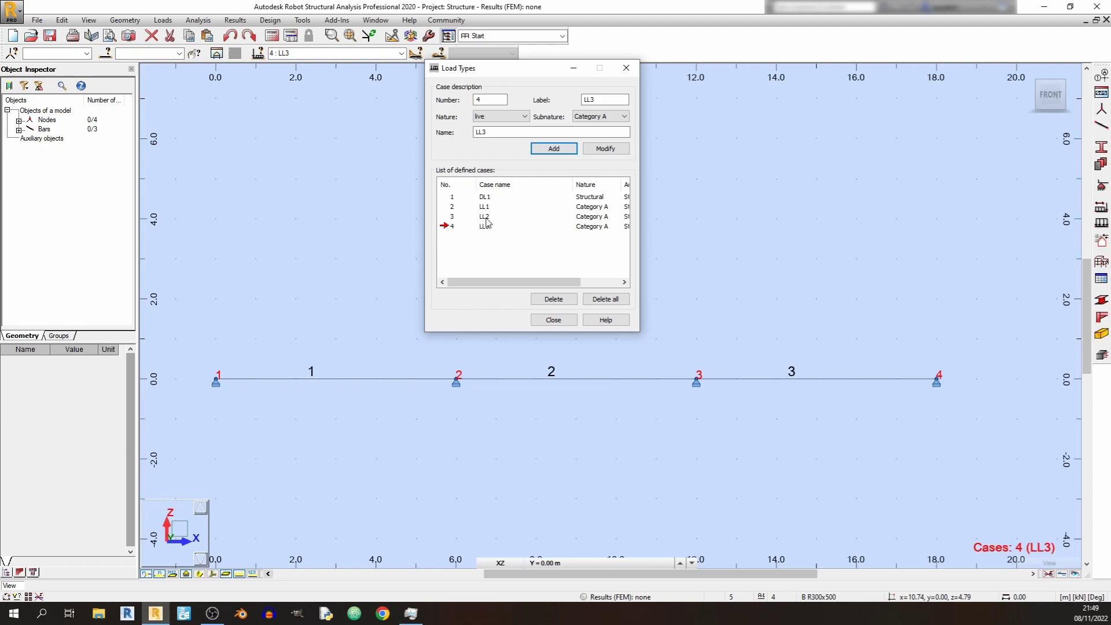
left_click(555, 326)
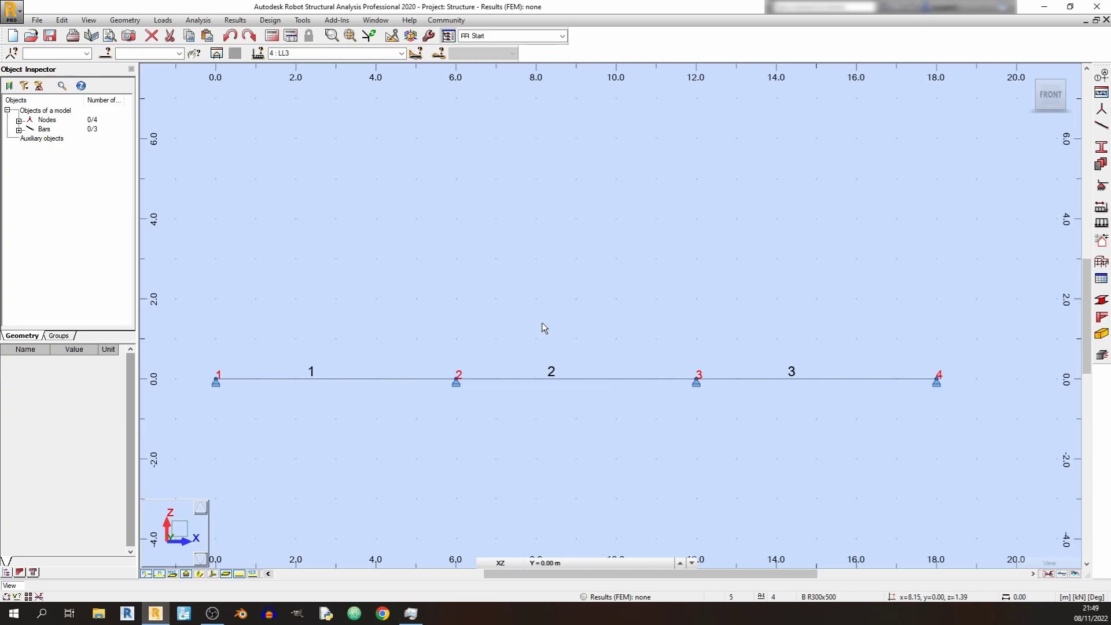
Step: Delete the self-weight load of case DL1 from the Loads table and return to the model view
right_click(499, 239)
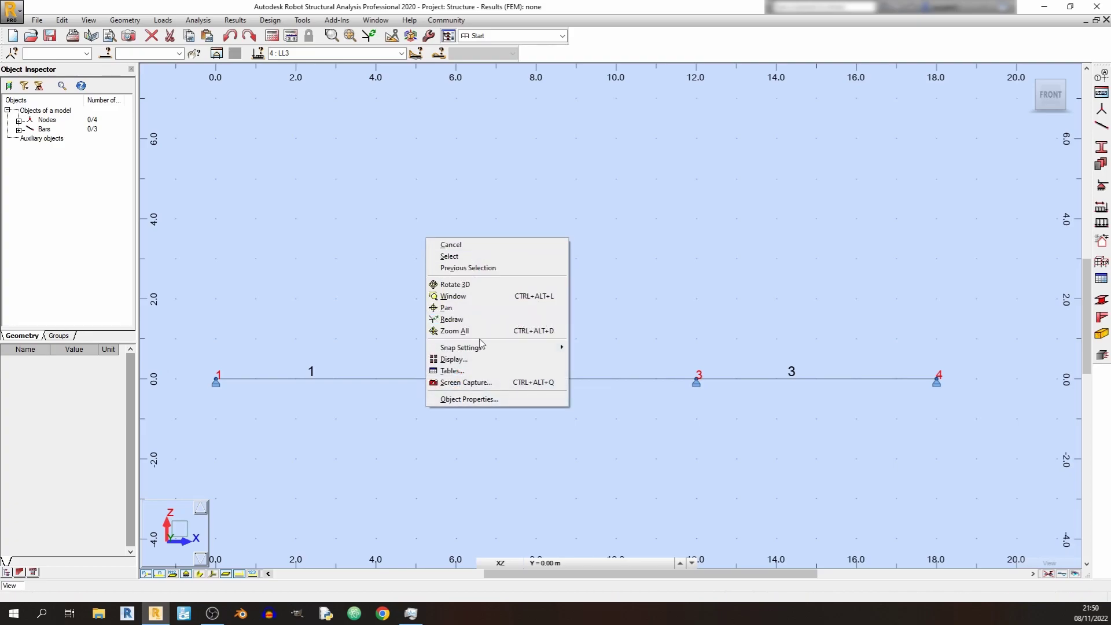
left_click(476, 372)
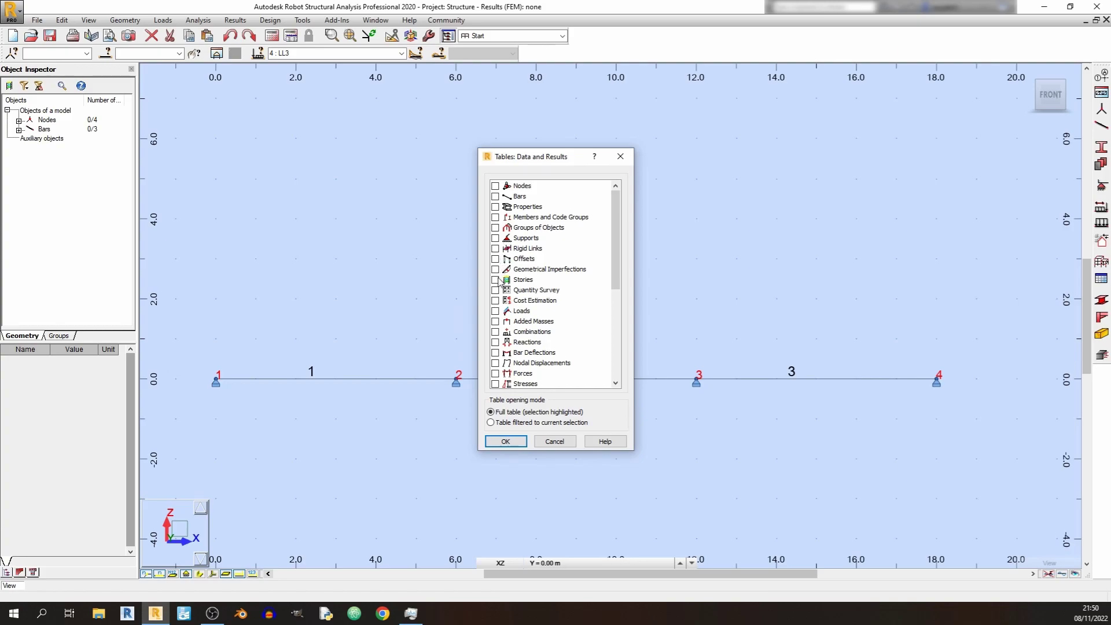
left_click(496, 312)
left_click(506, 442)
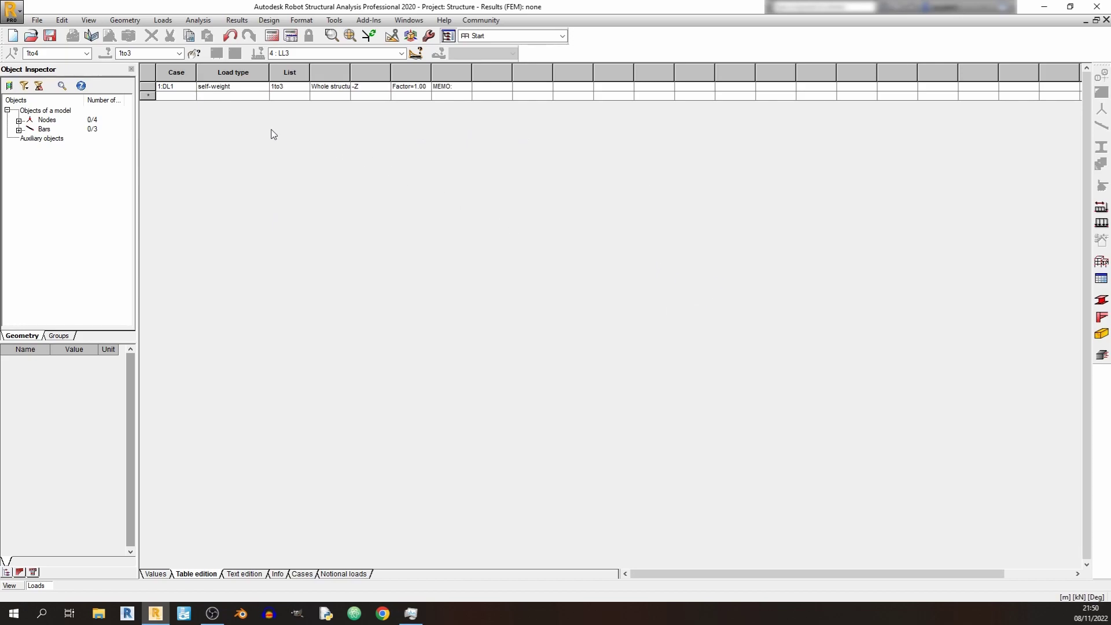
left_click(148, 87)
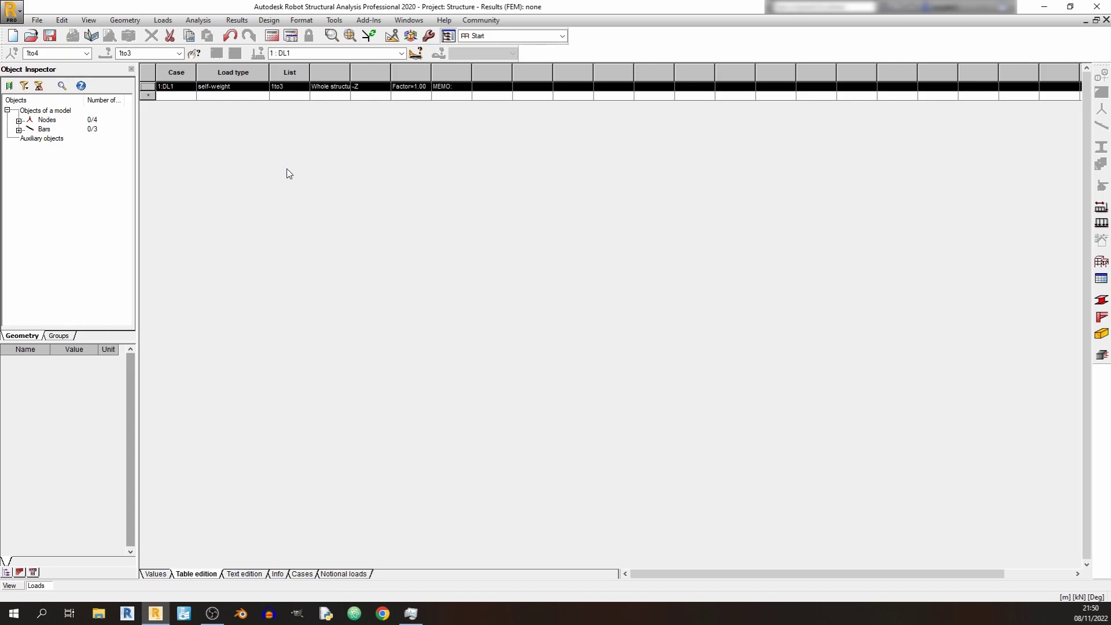
key("Delete")
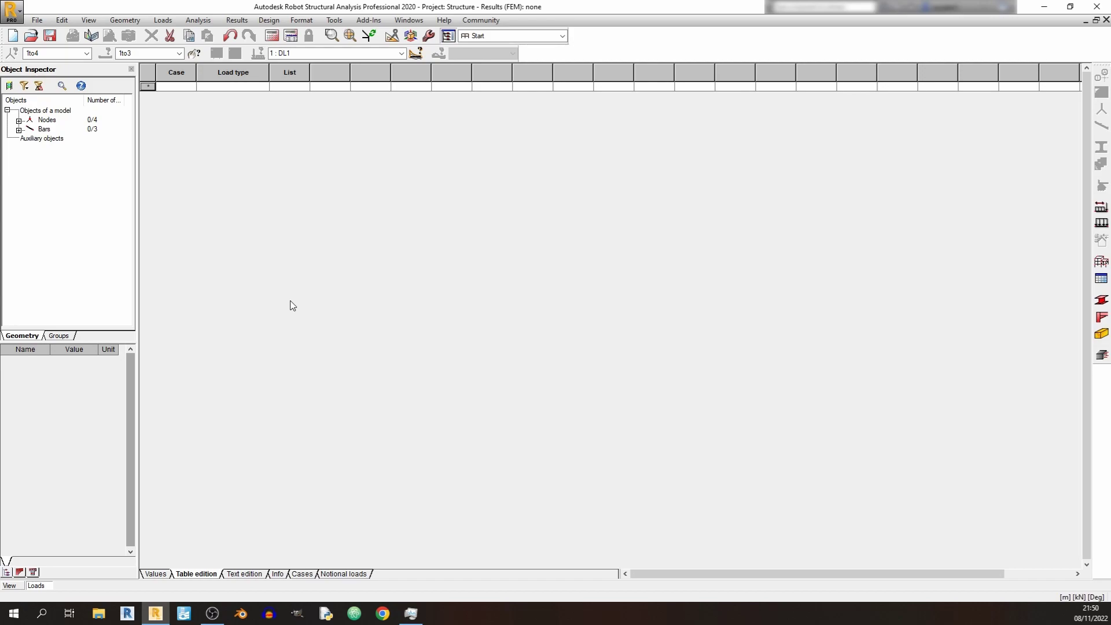
left_click(18, 587)
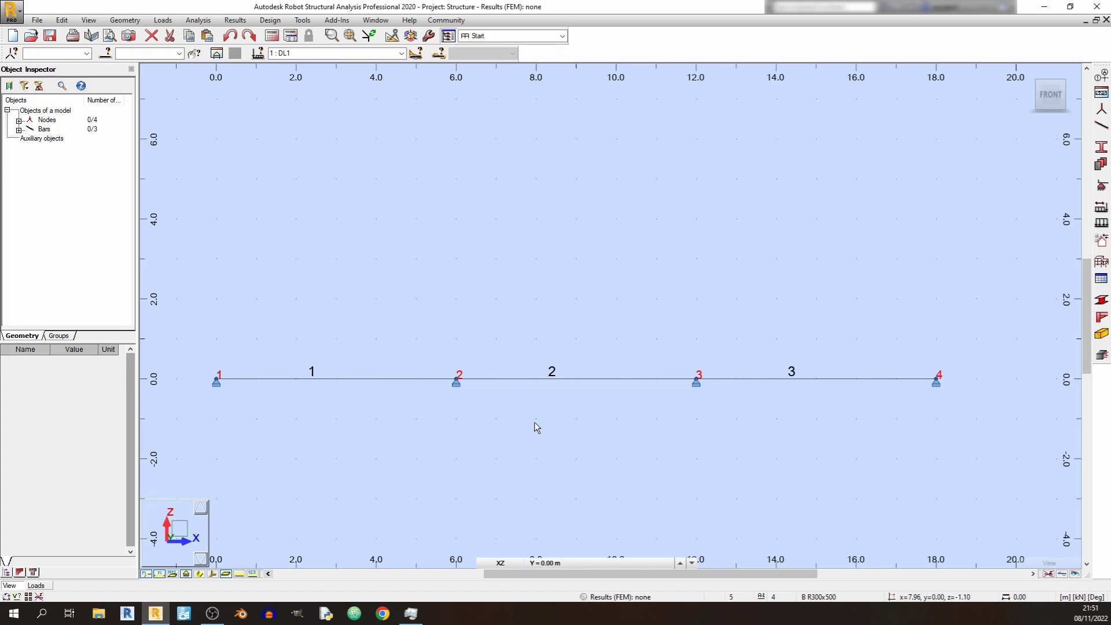
Step: Define a uniform bar load of -25 kN/m in global Z for load case DL1
left_click(1102, 222)
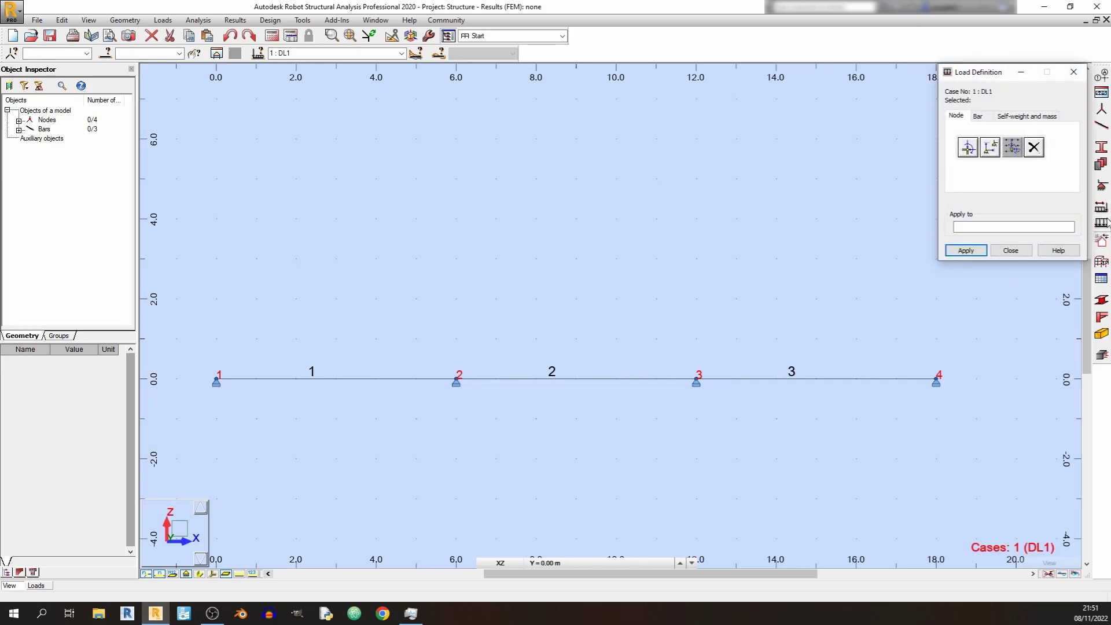
left_click_drag(993, 72, 599, 66)
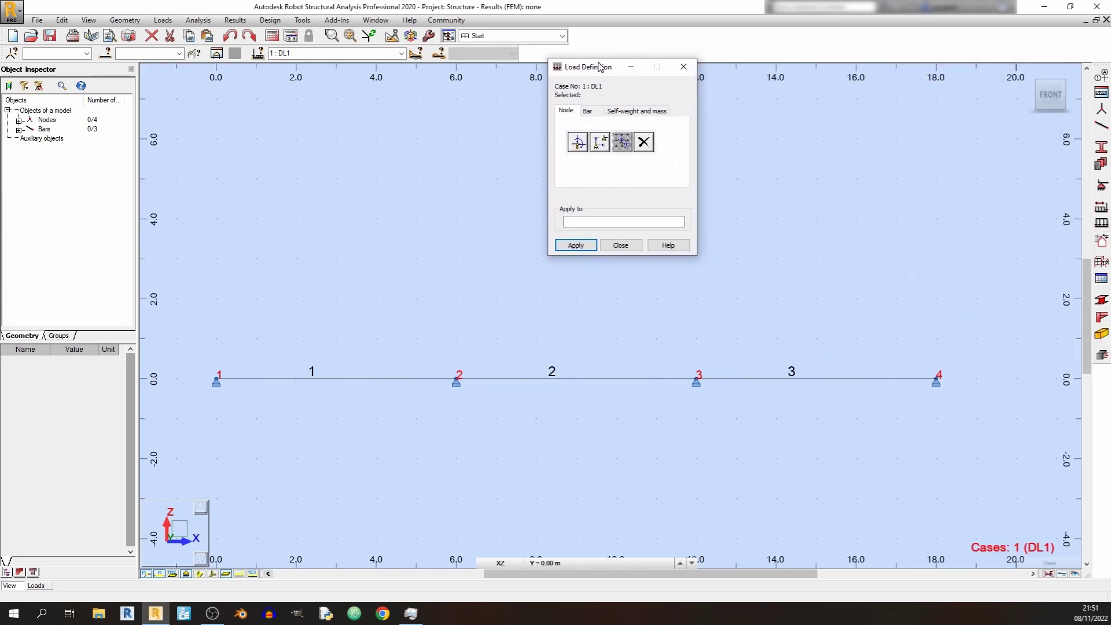
left_click(588, 111)
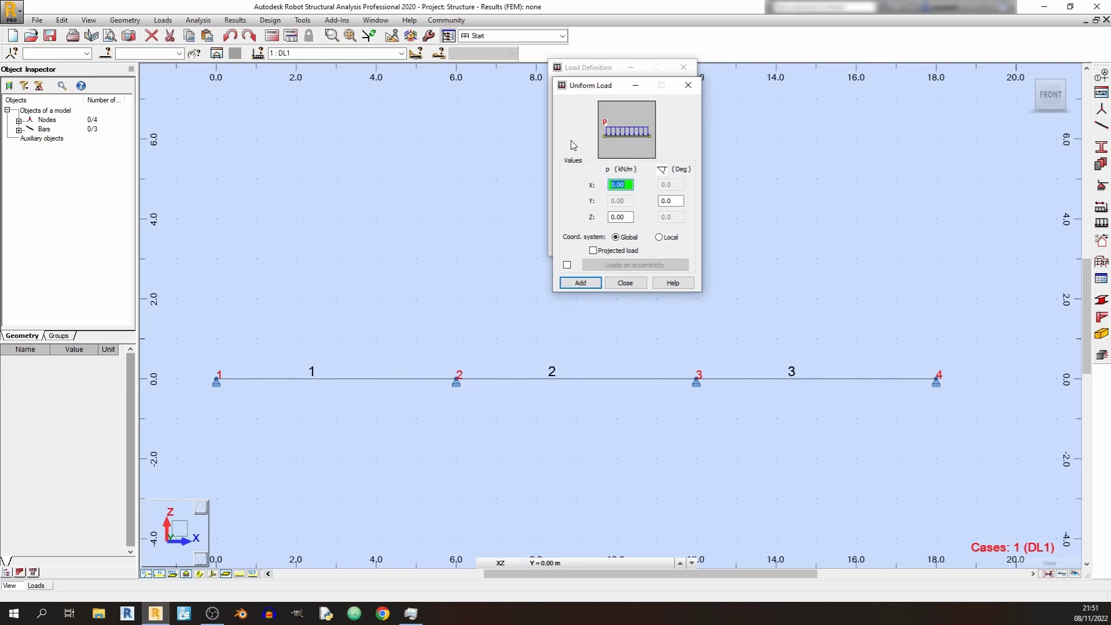
left_click(629, 218)
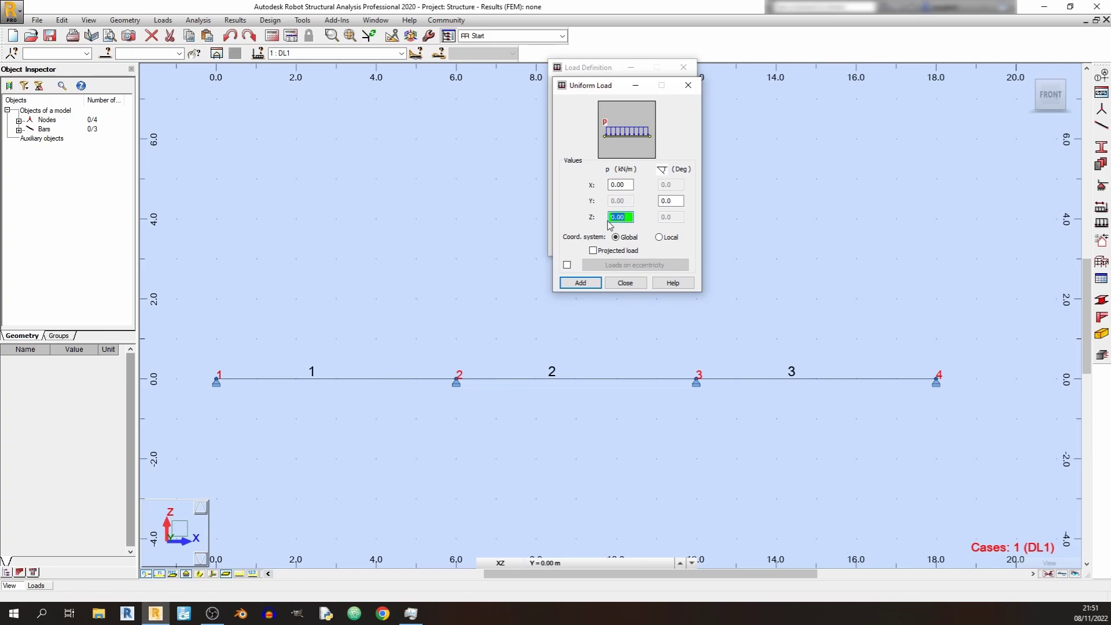
type("-25")
left_click(581, 283)
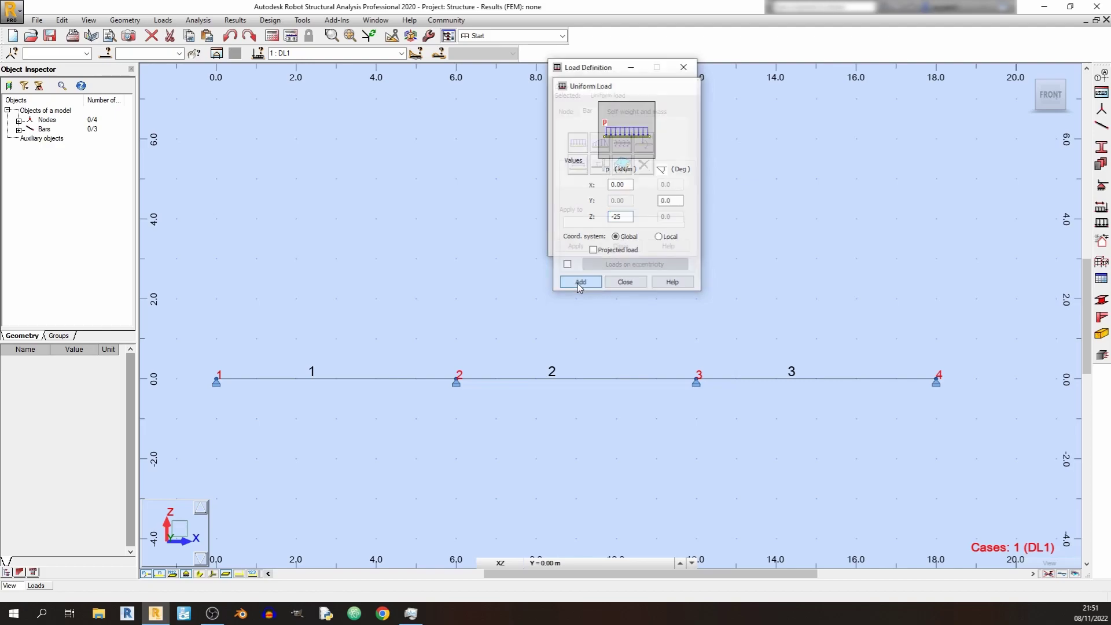
Step: Apply the defined uniform load to bars 1, 2 and 3, and display the load symbols with their values
left_click(408, 379)
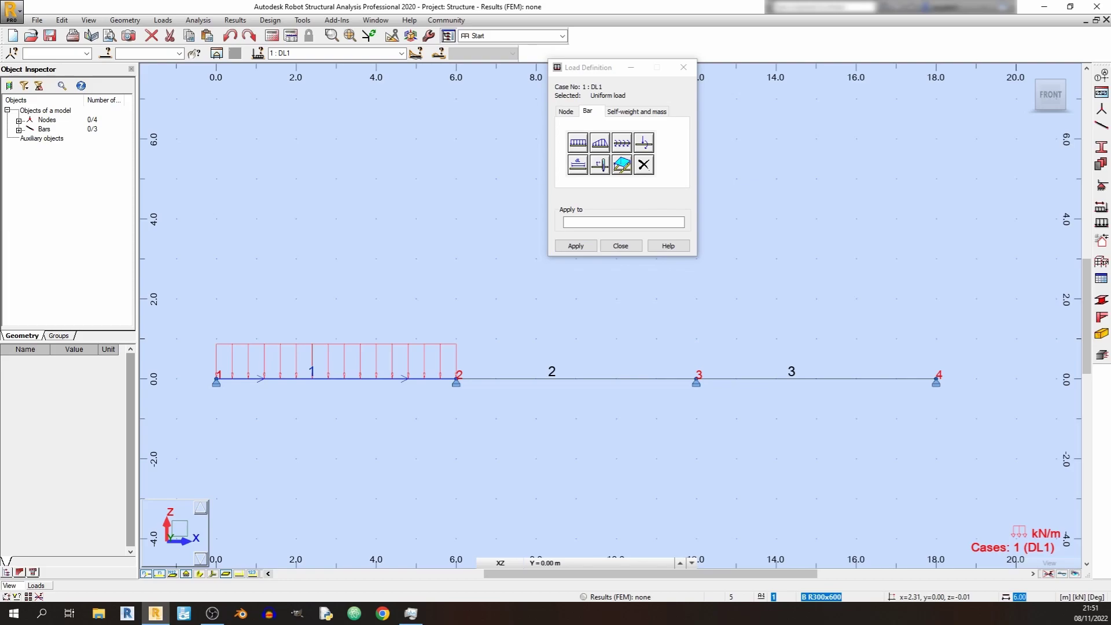
left_click(538, 379)
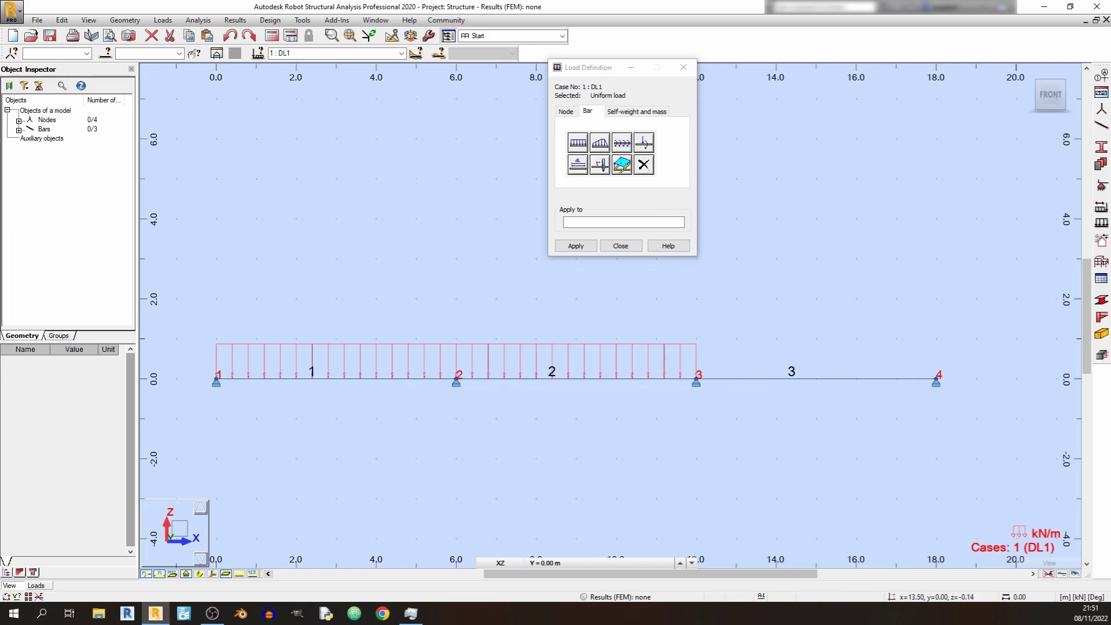
left_click(763, 379)
left_click(576, 246)
left_click(615, 246)
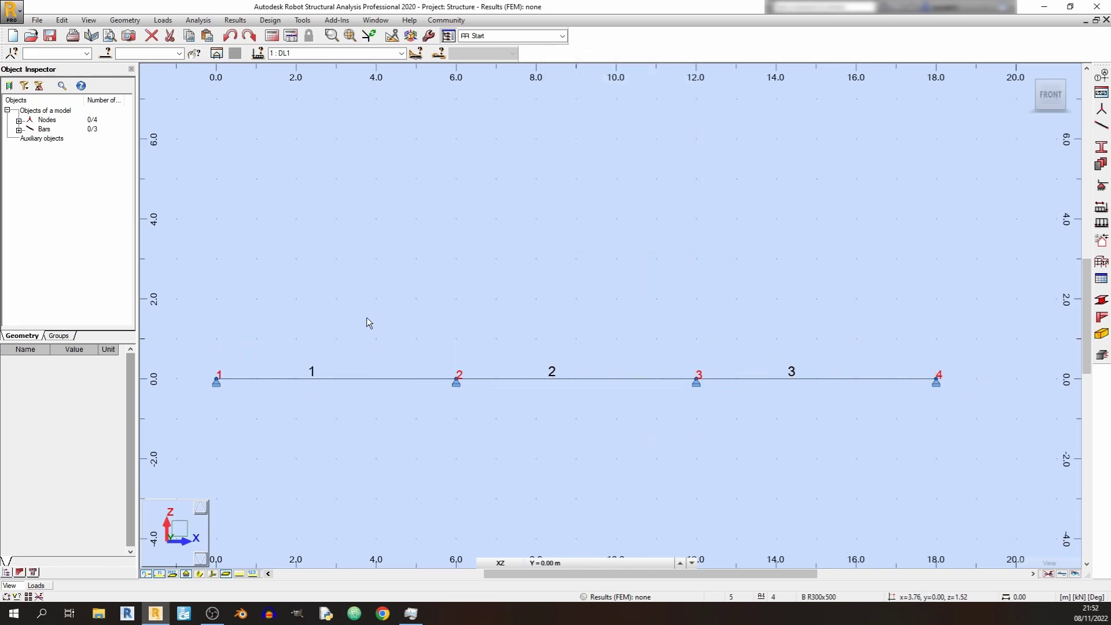
left_click(253, 574)
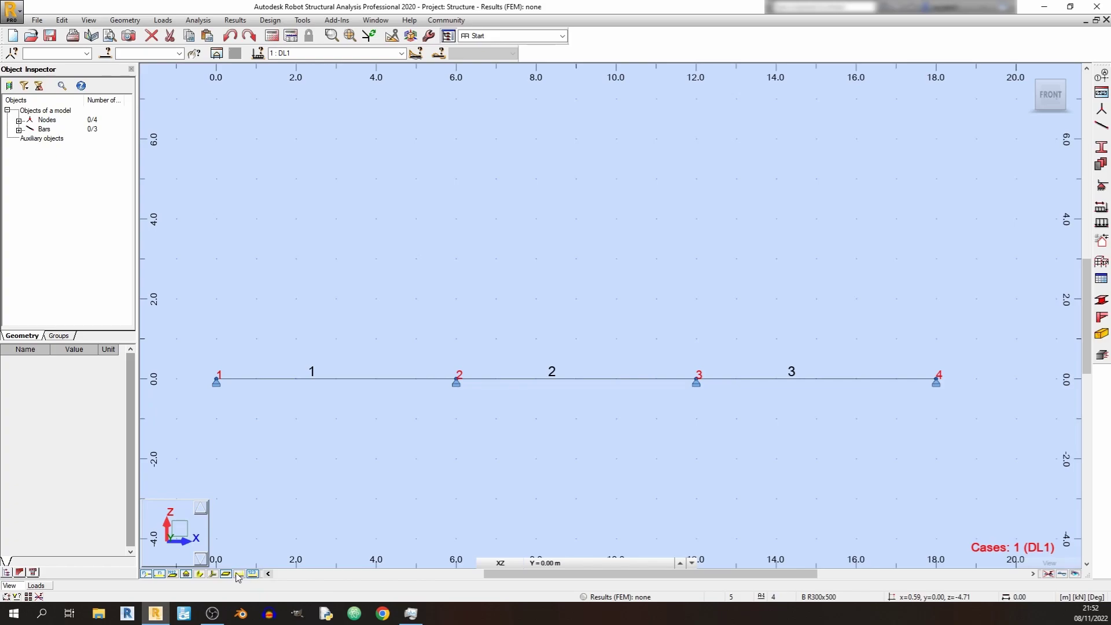
left_click(239, 574)
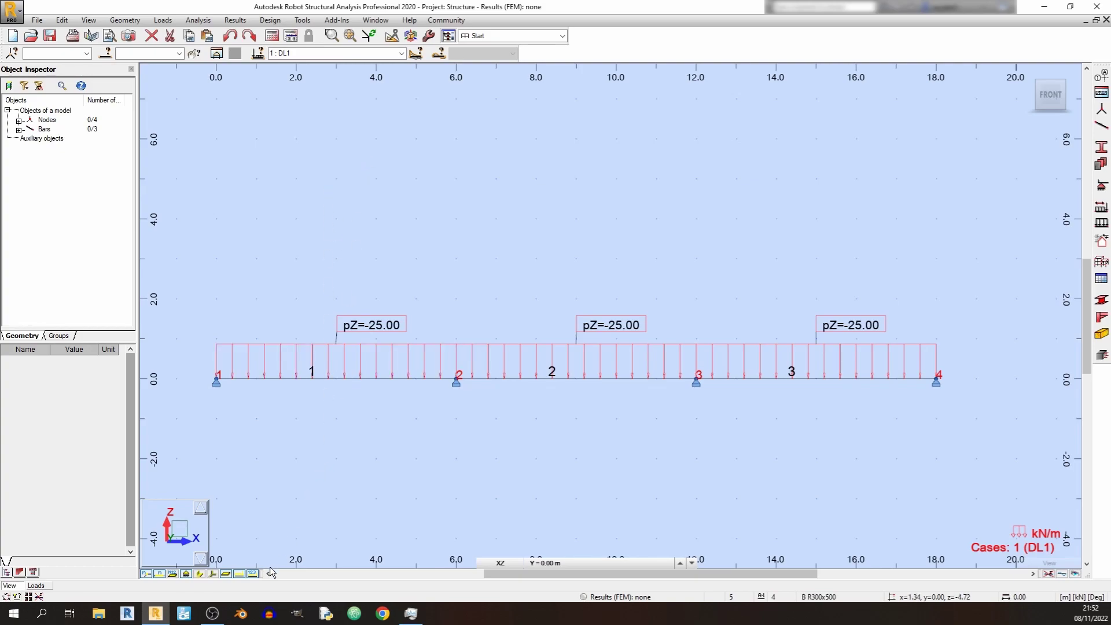
Step: Apply a uniform load of -10 kN/m in global Z to bar 1 in load case LL1
left_click(401, 53)
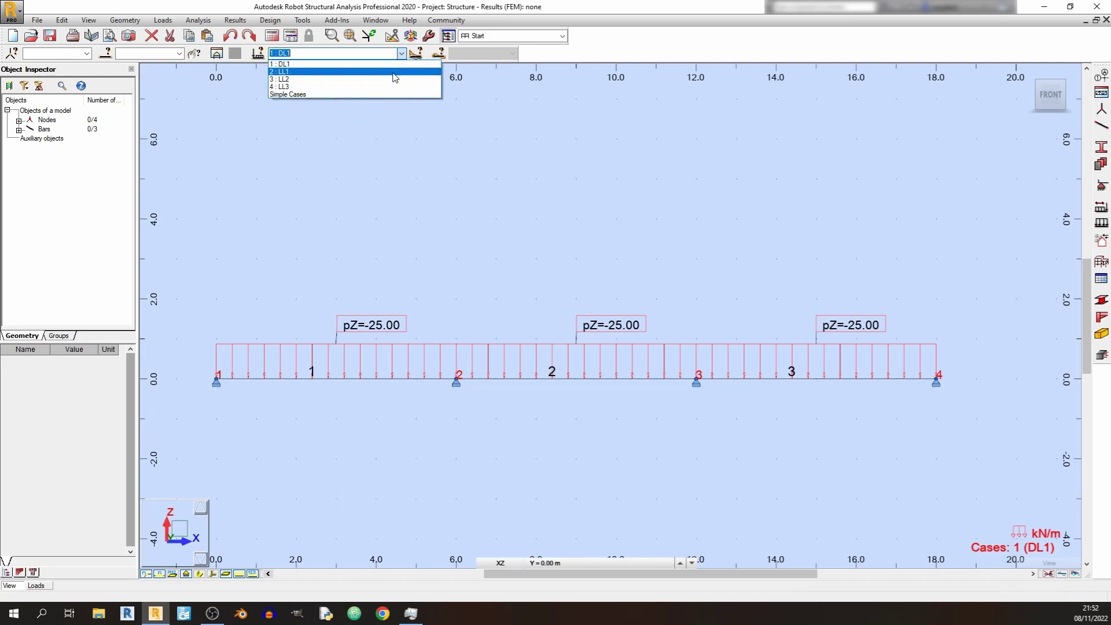
left_click(394, 71)
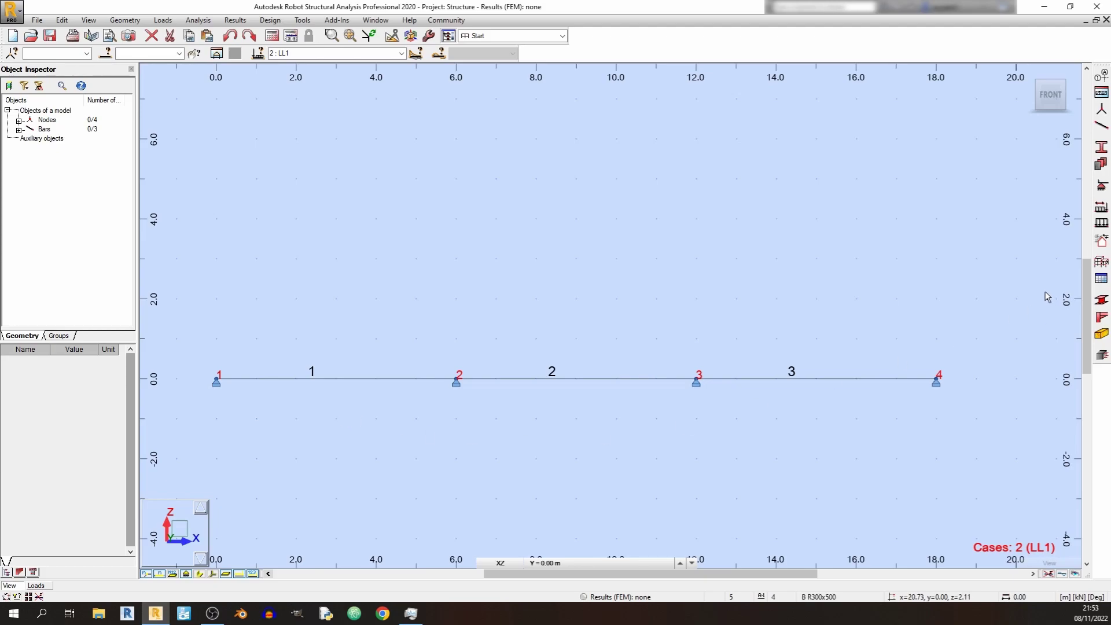
left_click(1102, 224)
left_click(587, 112)
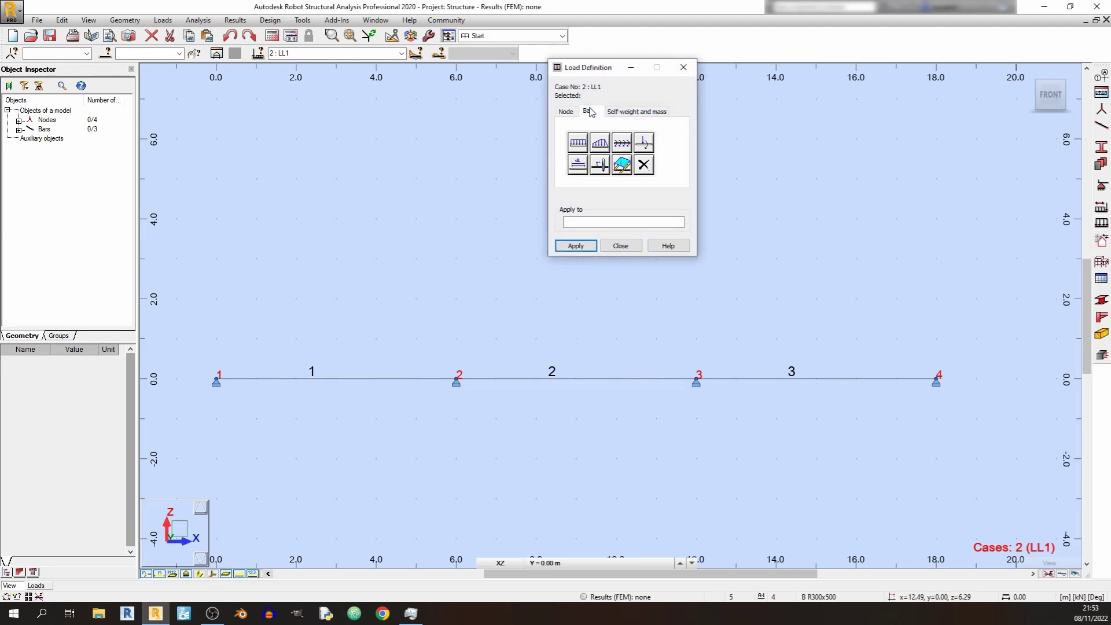
left_click(576, 144)
double_click(620, 217)
type("-")
left_click(582, 283)
left_click(347, 379)
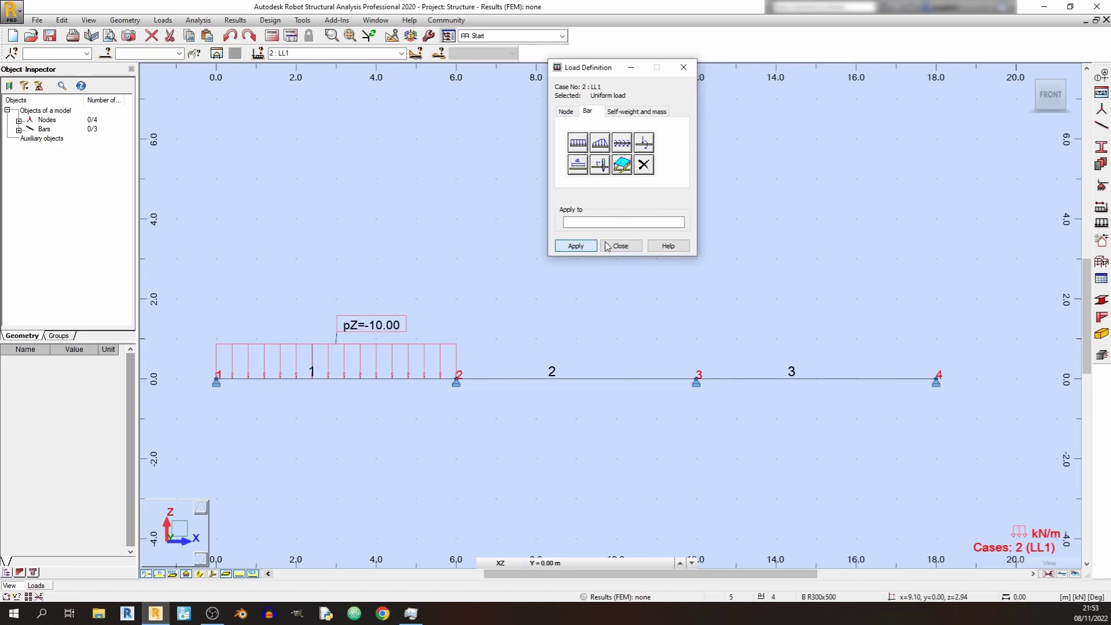
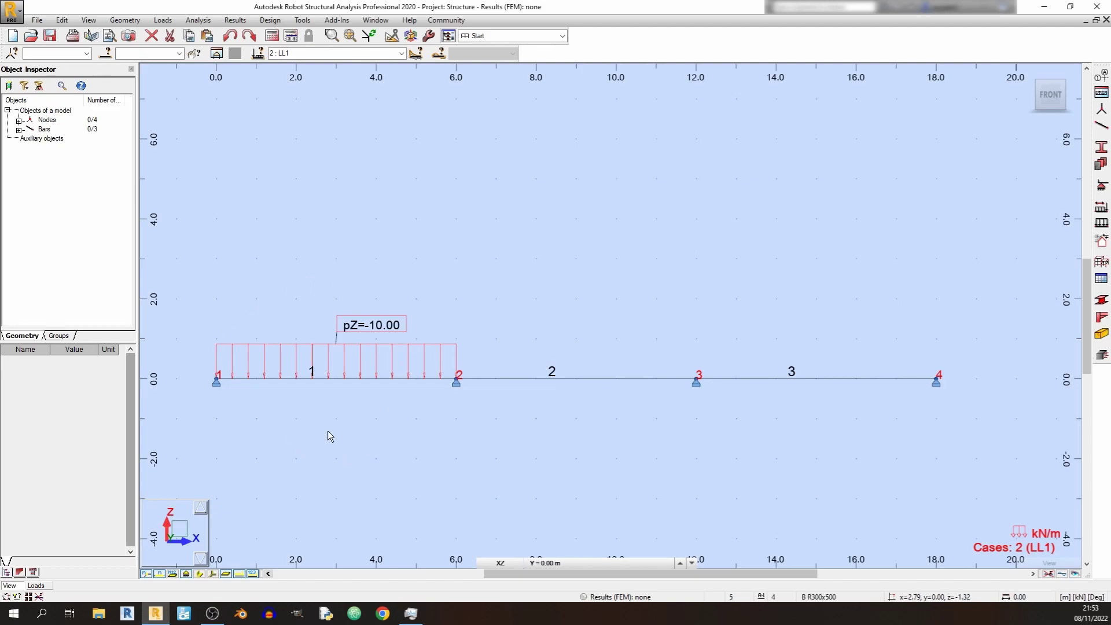
Step: Apply a uniform load of -10 kN/m in global Z to bar 2 in load case LL2
left_click(401, 53)
left_click(389, 80)
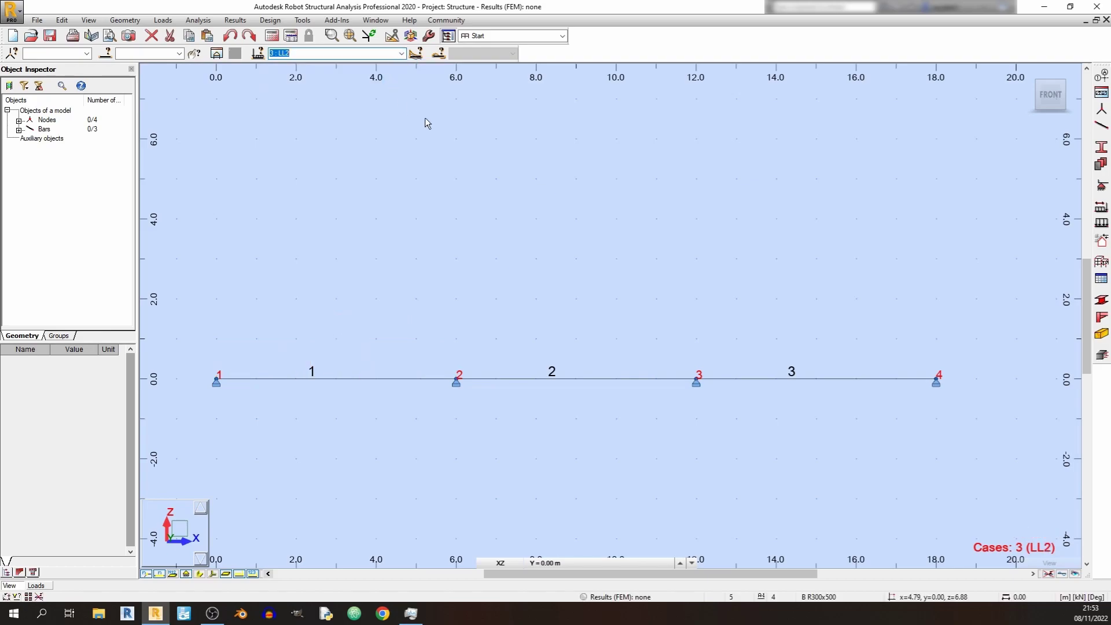
left_click(1102, 224)
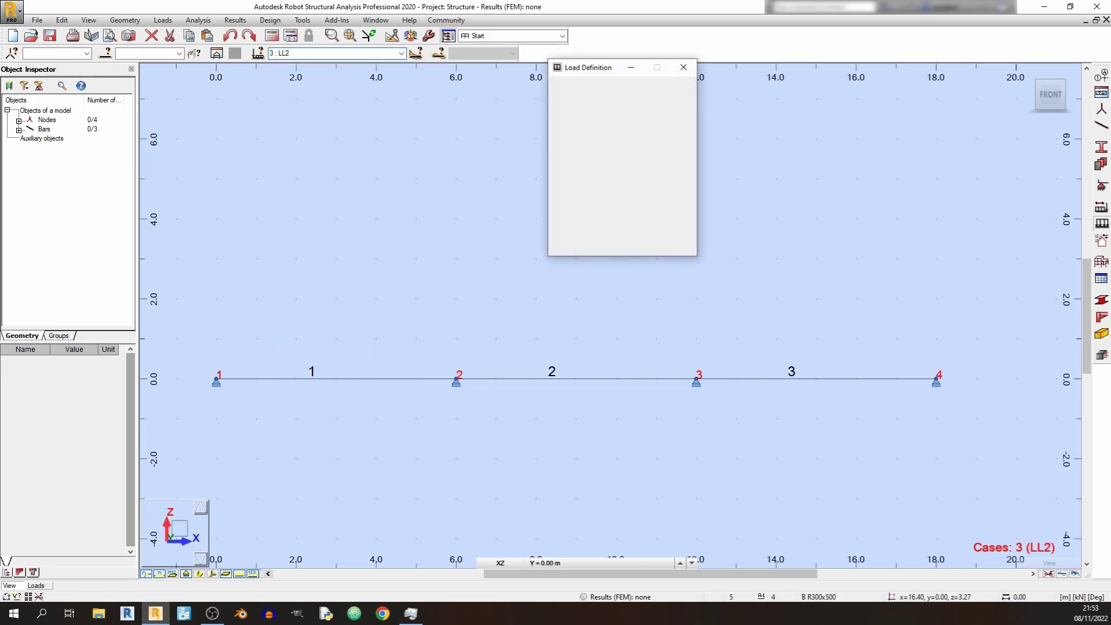
left_click(588, 111)
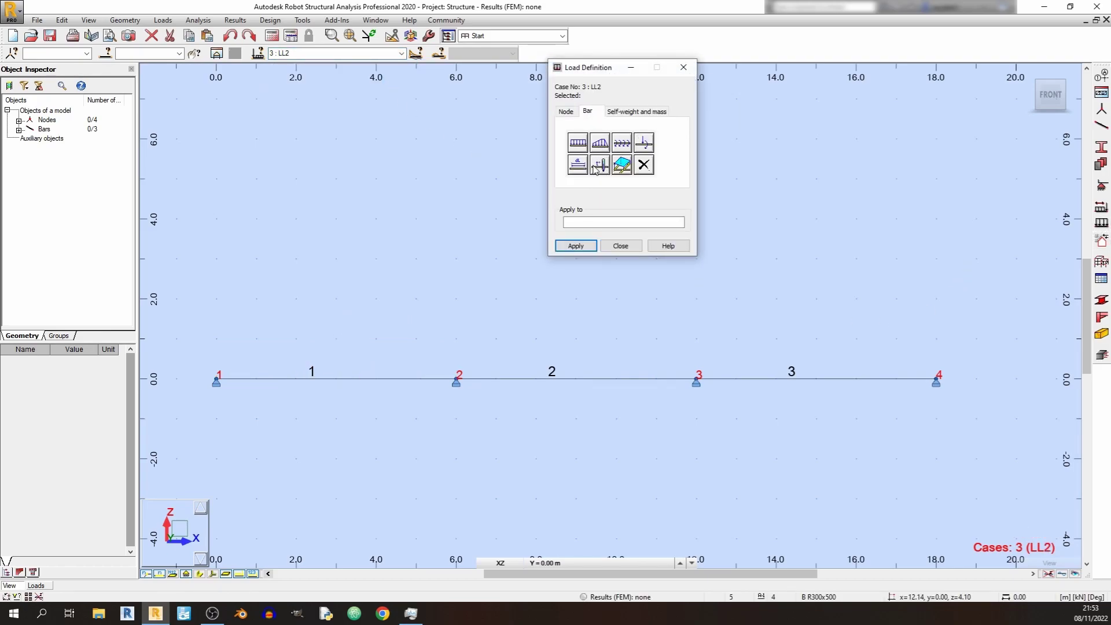
left_click(578, 144)
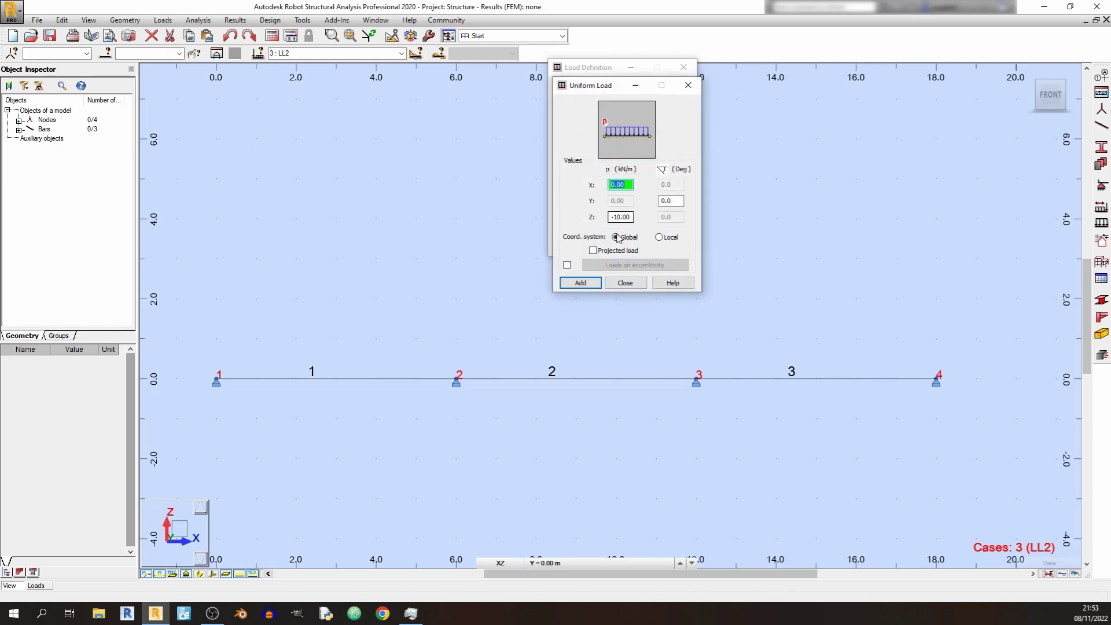
left_click(579, 283)
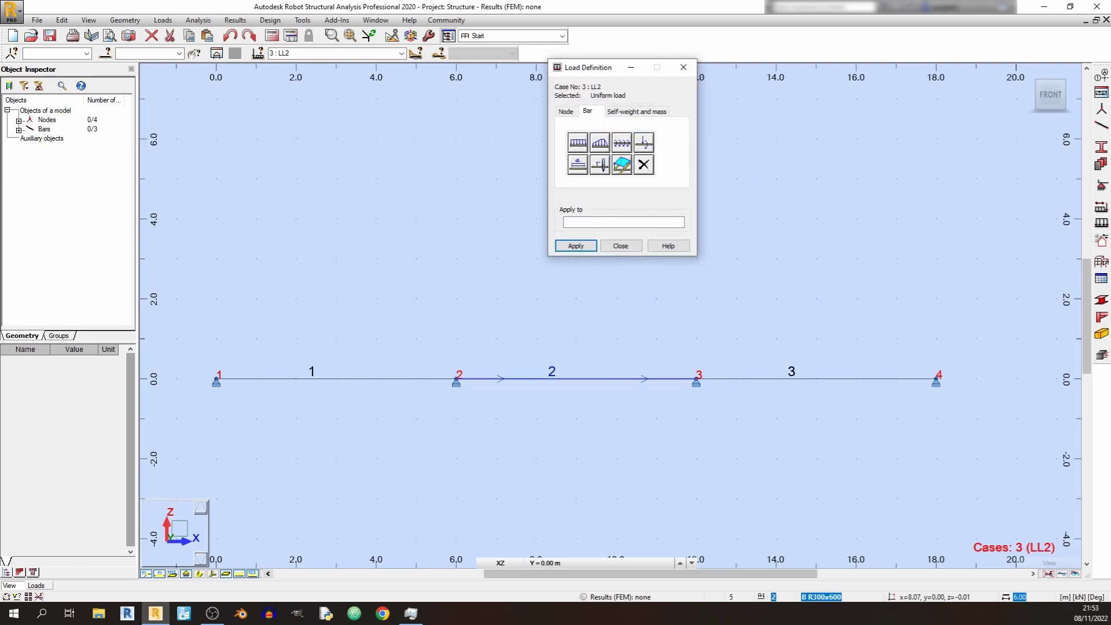
left_click(574, 376)
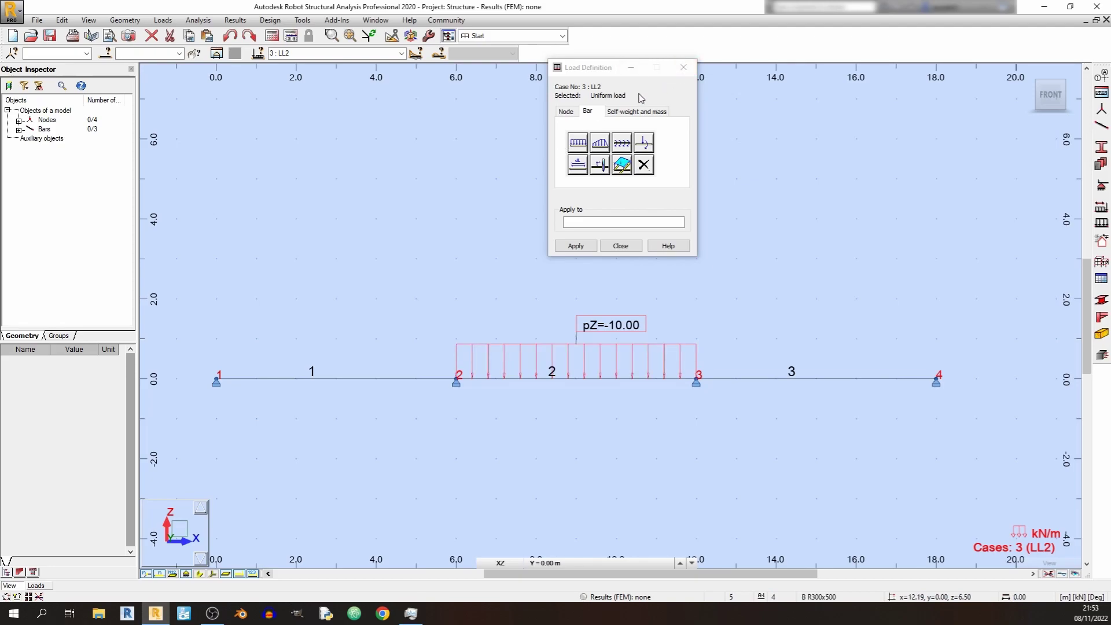
Step: Apply a uniform load of -10 kN/m in global Z to bar 3 in load case LL3 and close the load definition
left_click(402, 53)
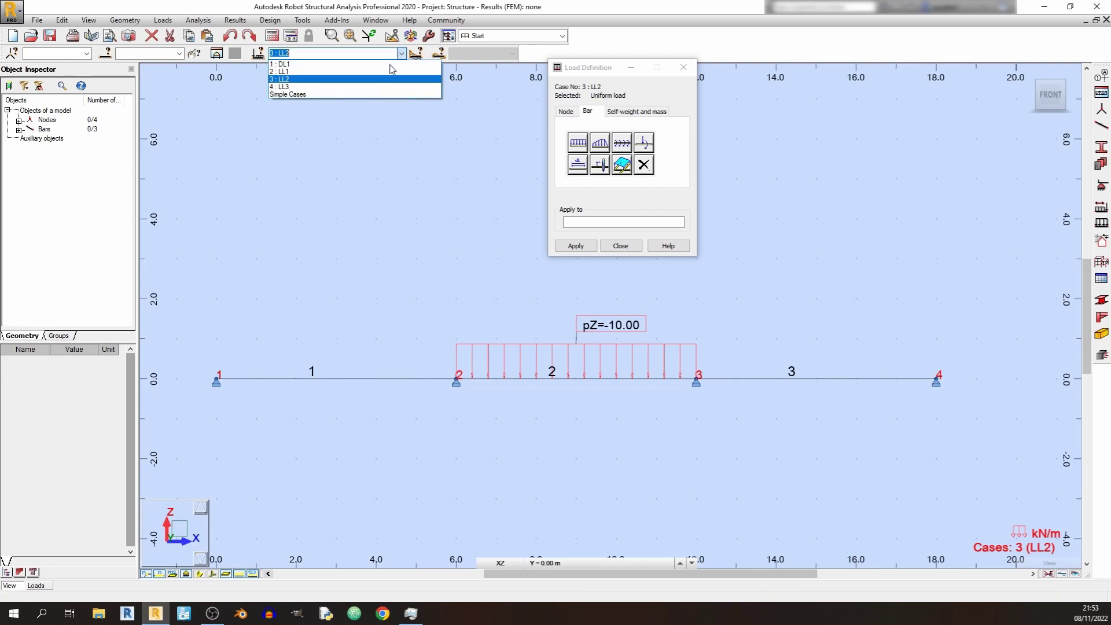
left_click(310, 86)
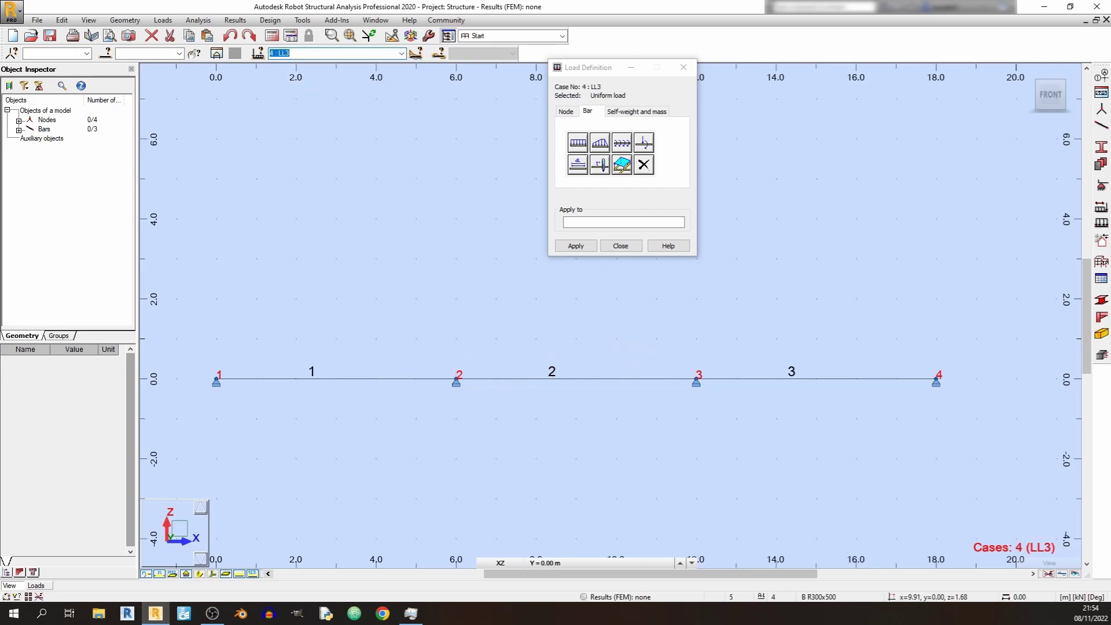
left_click(581, 147)
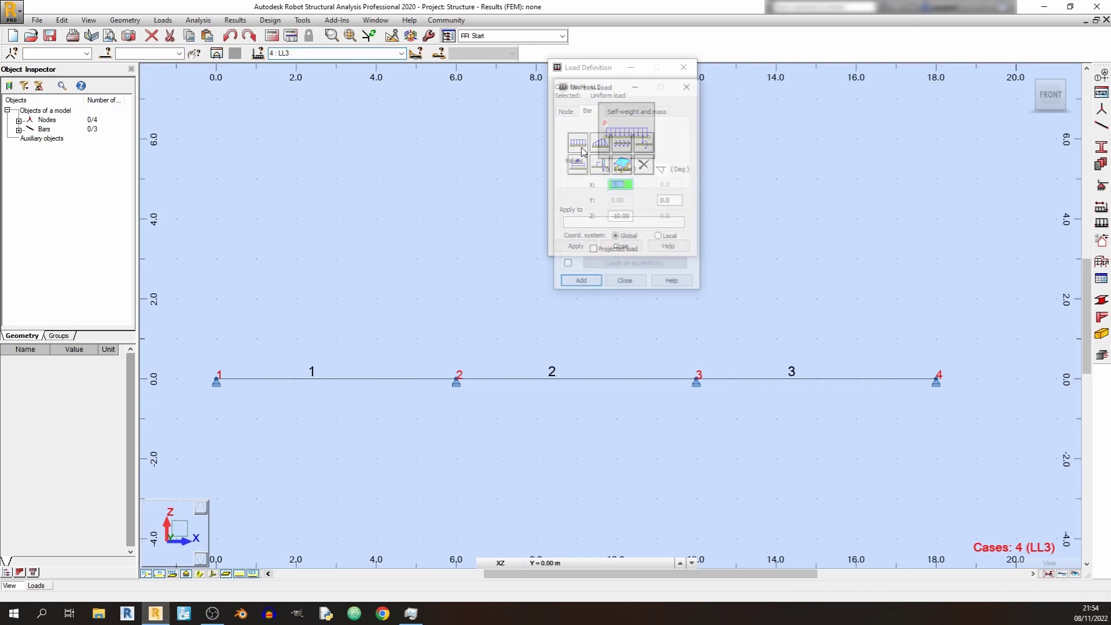
left_click(581, 280)
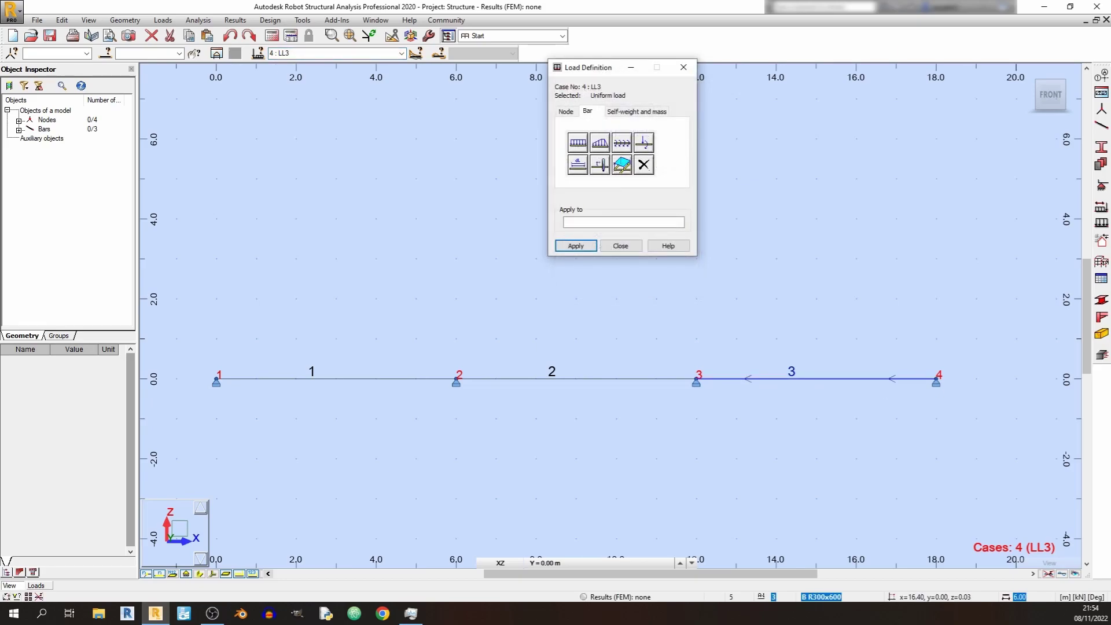
left_click(811, 379)
left_click(620, 245)
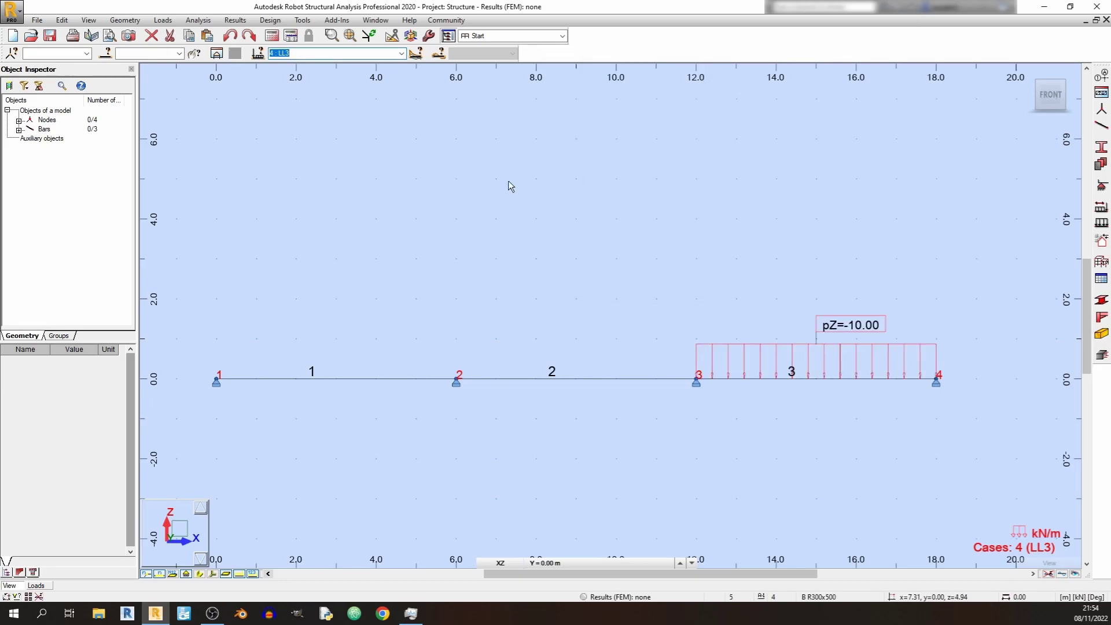
Step: Review the loads on the beam for cases DL1, LL1, LL2 and LL3 in turn
left_click(401, 53)
left_click(383, 68)
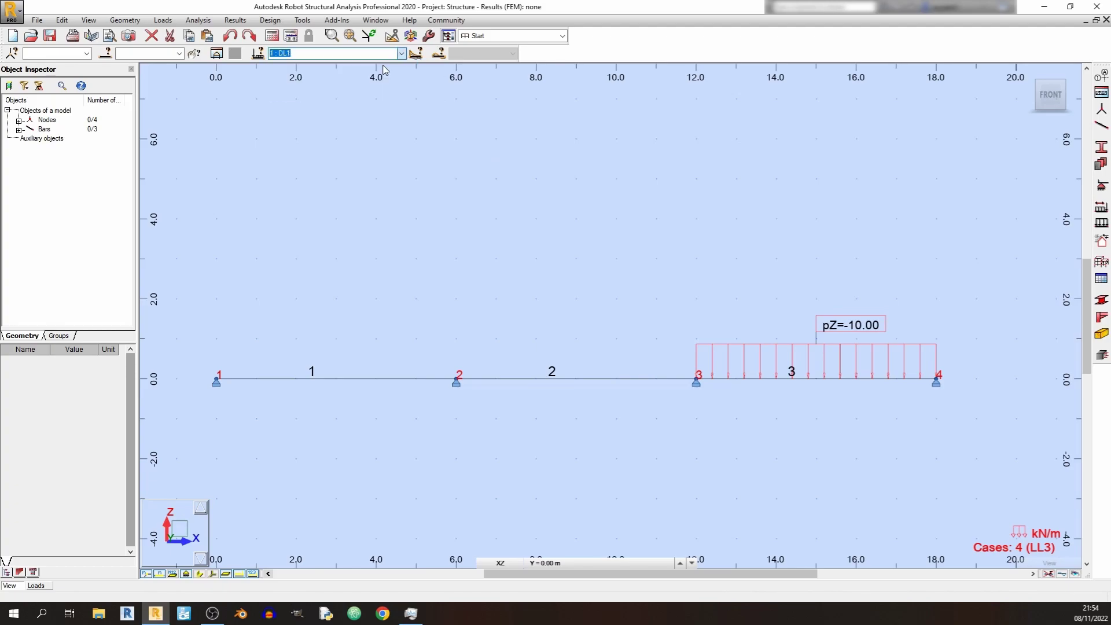
left_click(348, 53)
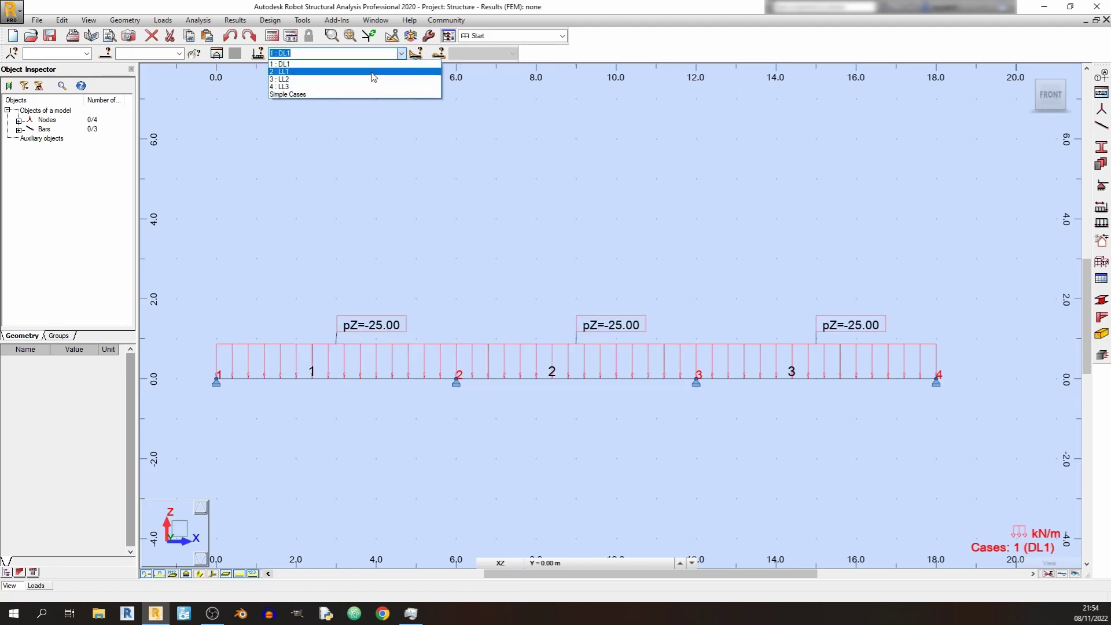
left_click(372, 72)
left_click(401, 53)
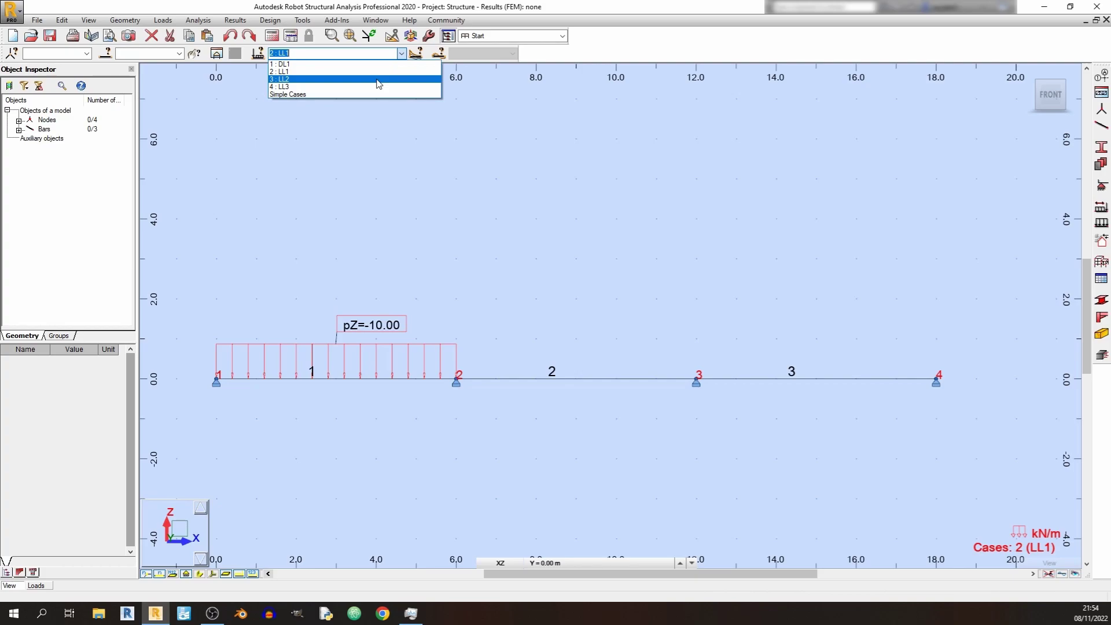
left_click(377, 79)
left_click(401, 53)
left_click(365, 86)
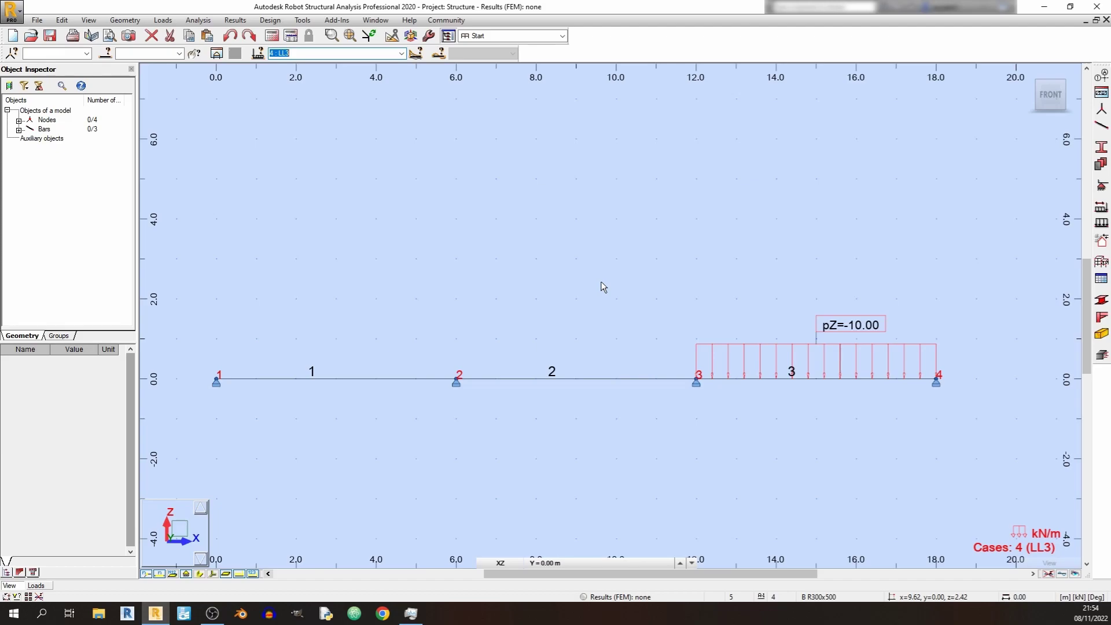
Step: Set up full automatic load combinations according to the BS-EN 1990:2002 NA:2004 code
left_click(161, 22)
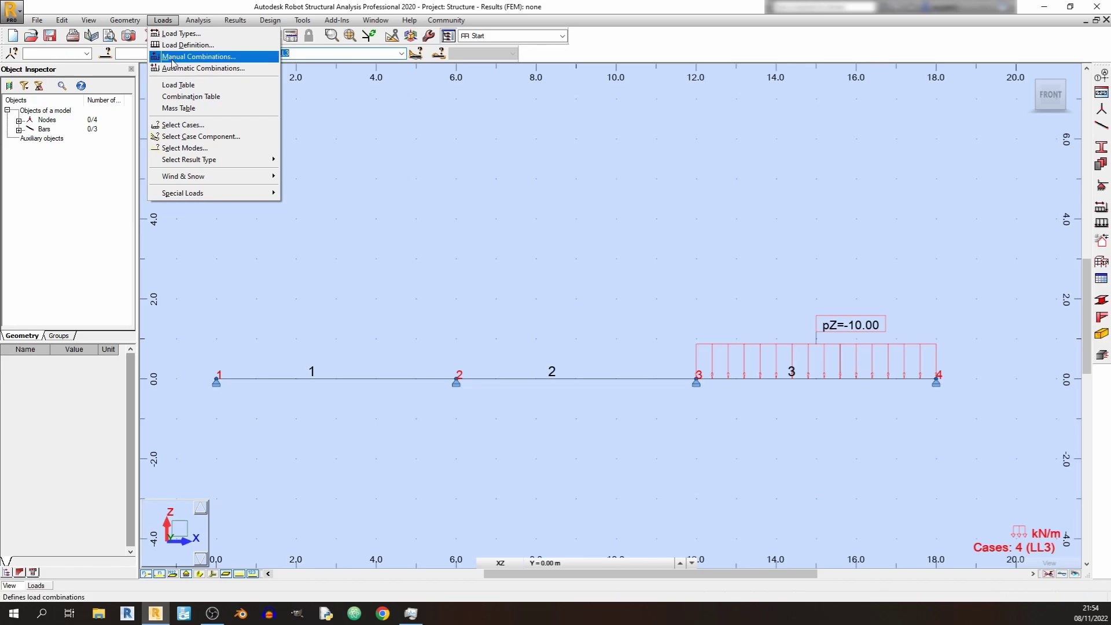
left_click(176, 69)
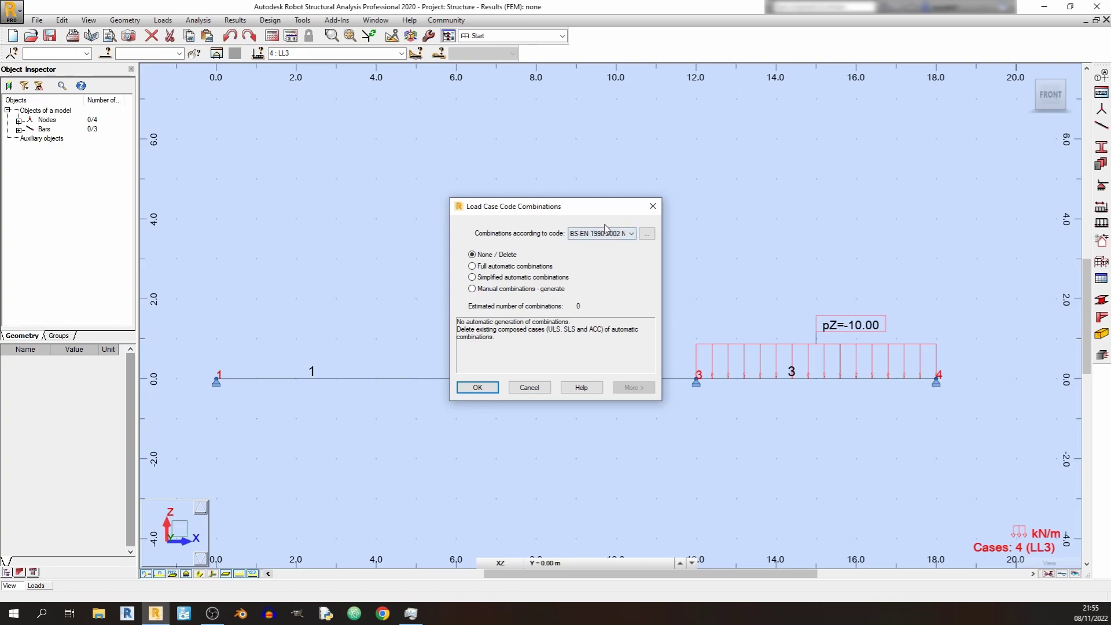
left_click(598, 234)
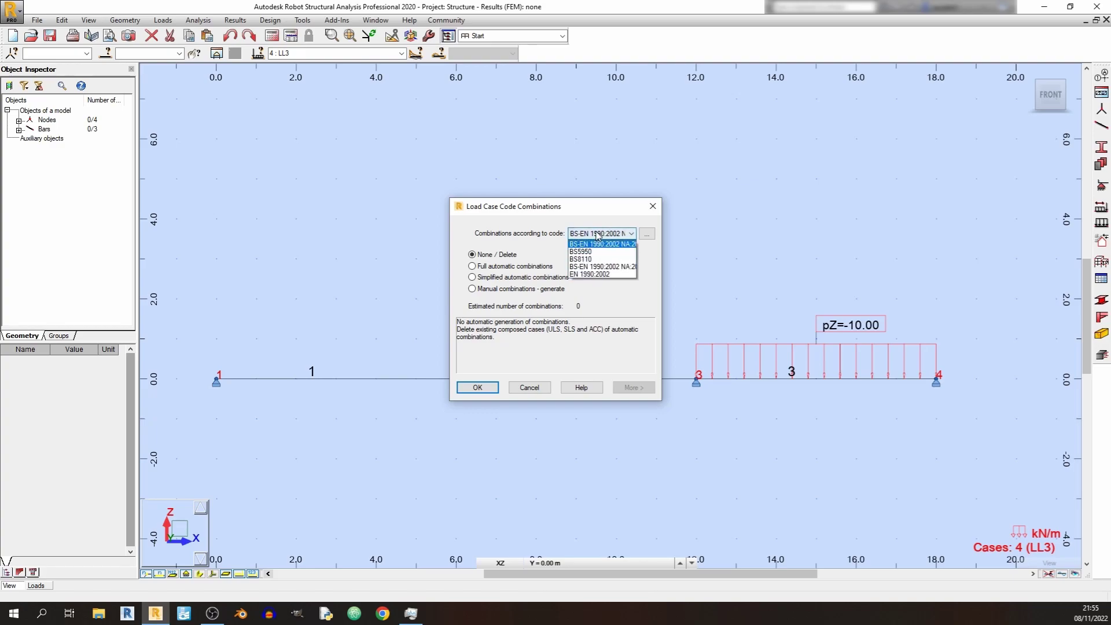
left_click(584, 244)
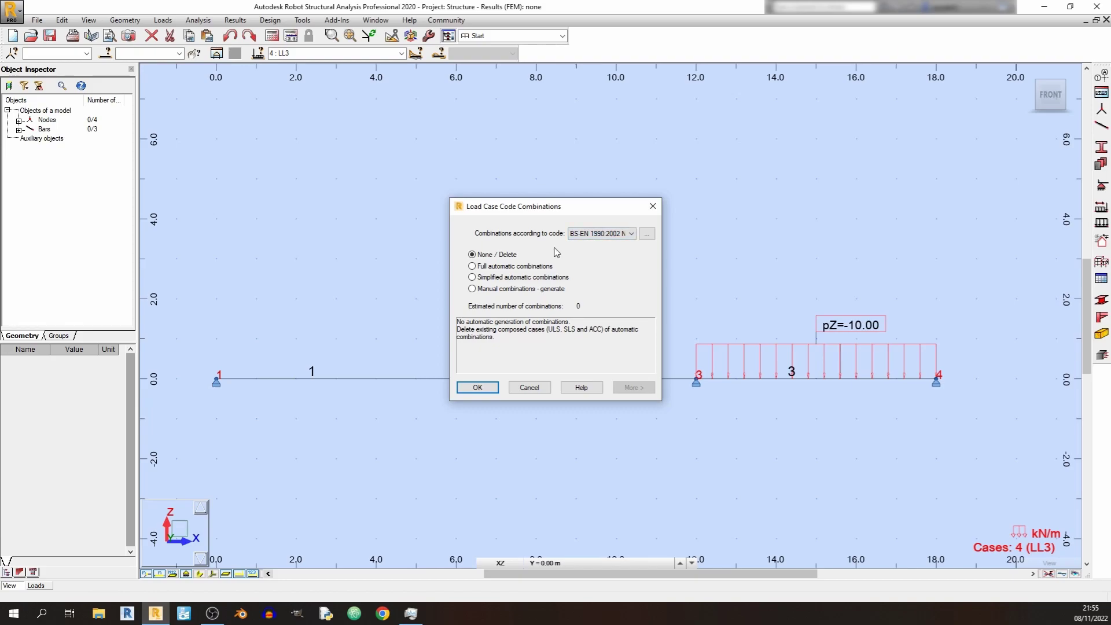
left_click(530, 268)
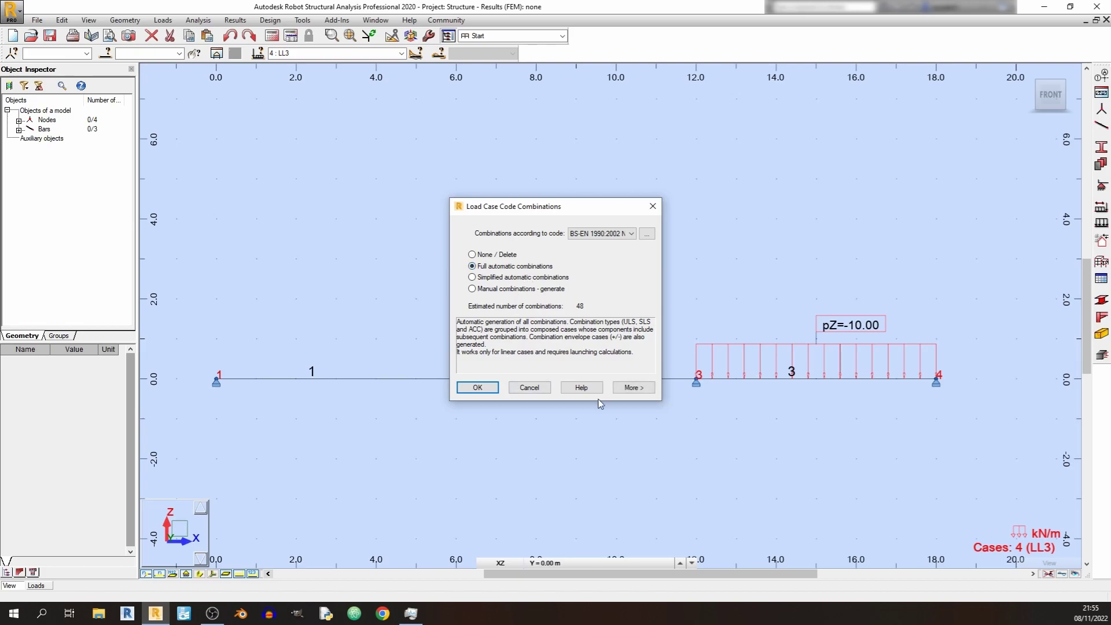
Step: Restrict the code combinations to ULS only, generate them, and run the structural calculations
left_click(640, 388)
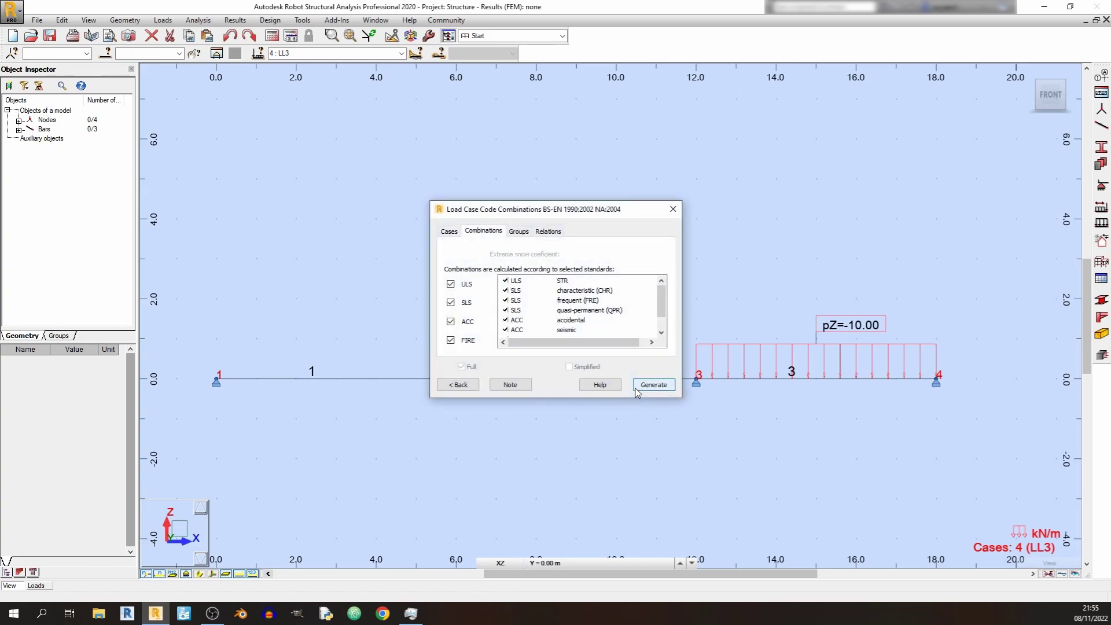
left_click(450, 302)
left_click(450, 343)
left_click(640, 385)
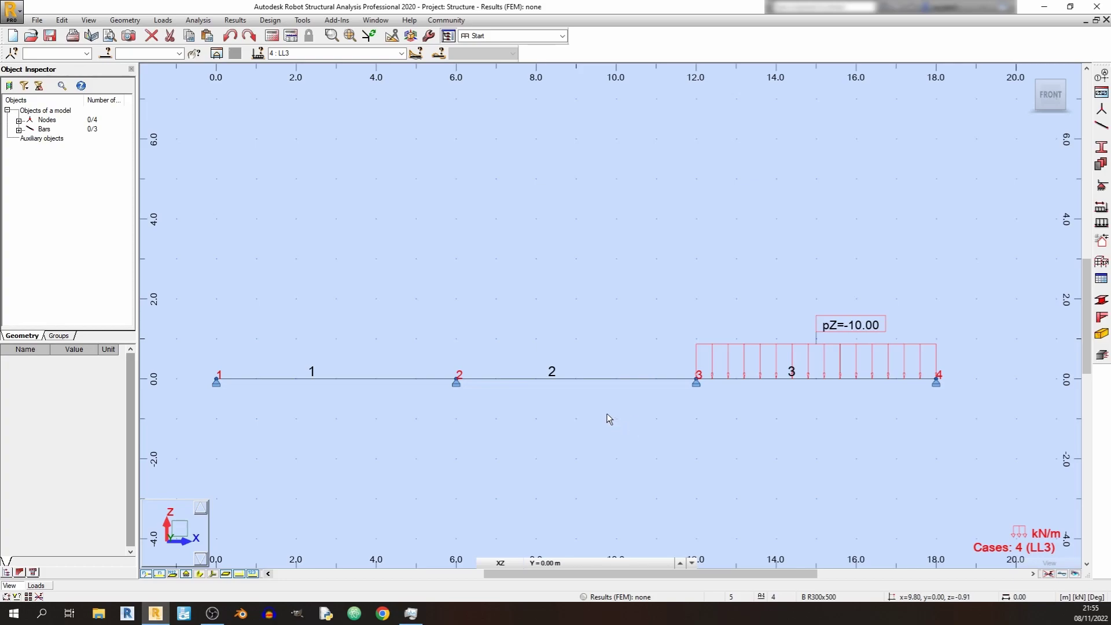
left_click(272, 38)
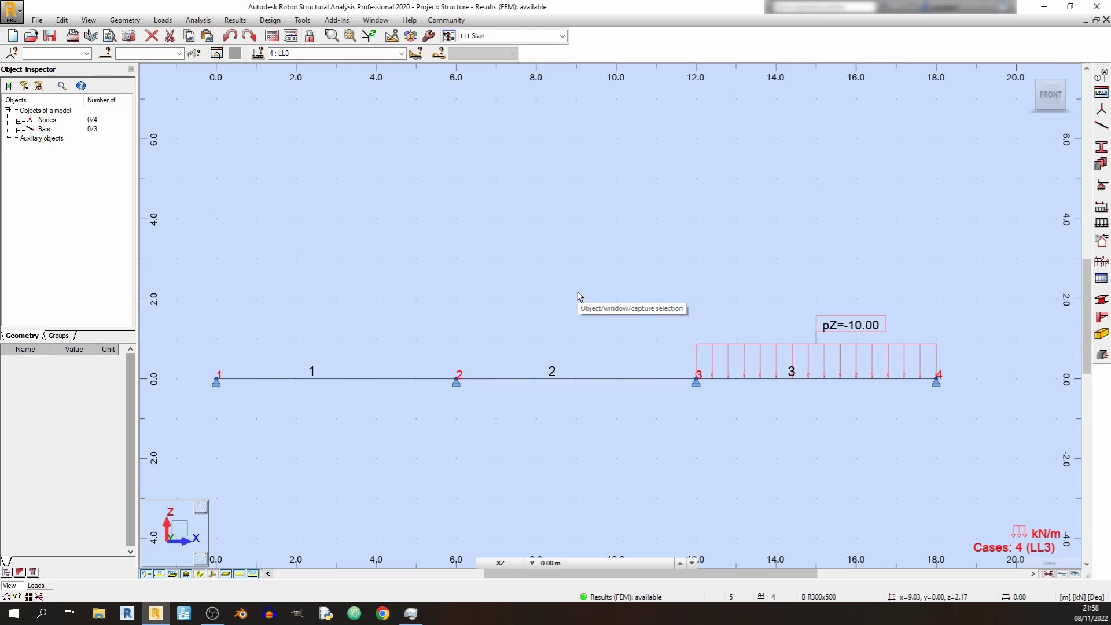
Step: Configure the bar diagrams with text descriptions showing all values, differentiated positive and negative values, and filled shading
left_click(242, 21)
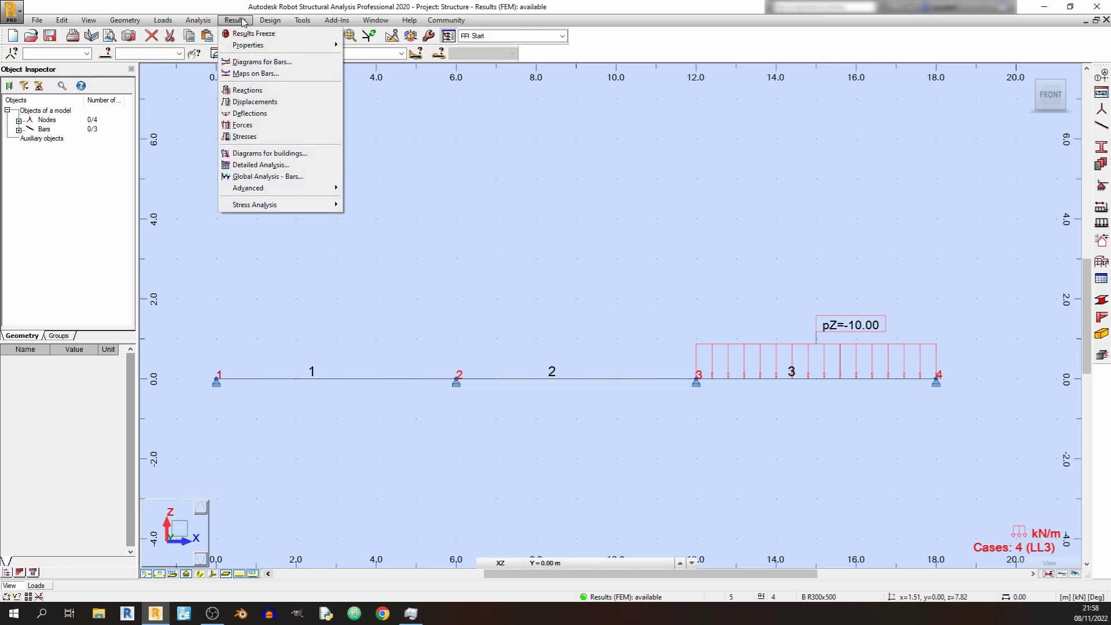
left_click(248, 63)
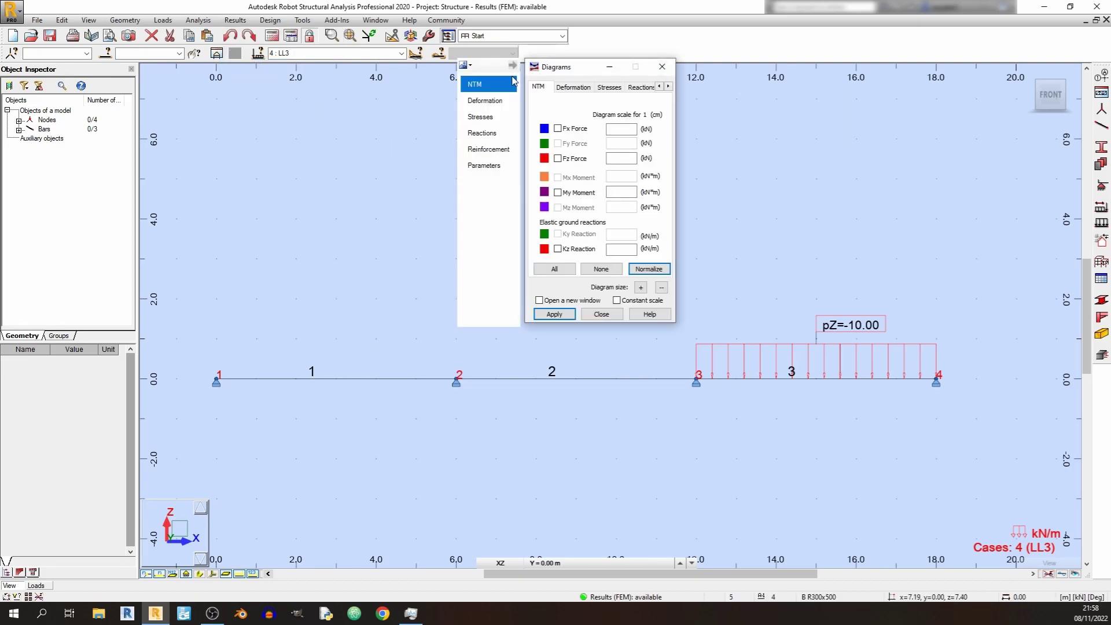
left_click(484, 165)
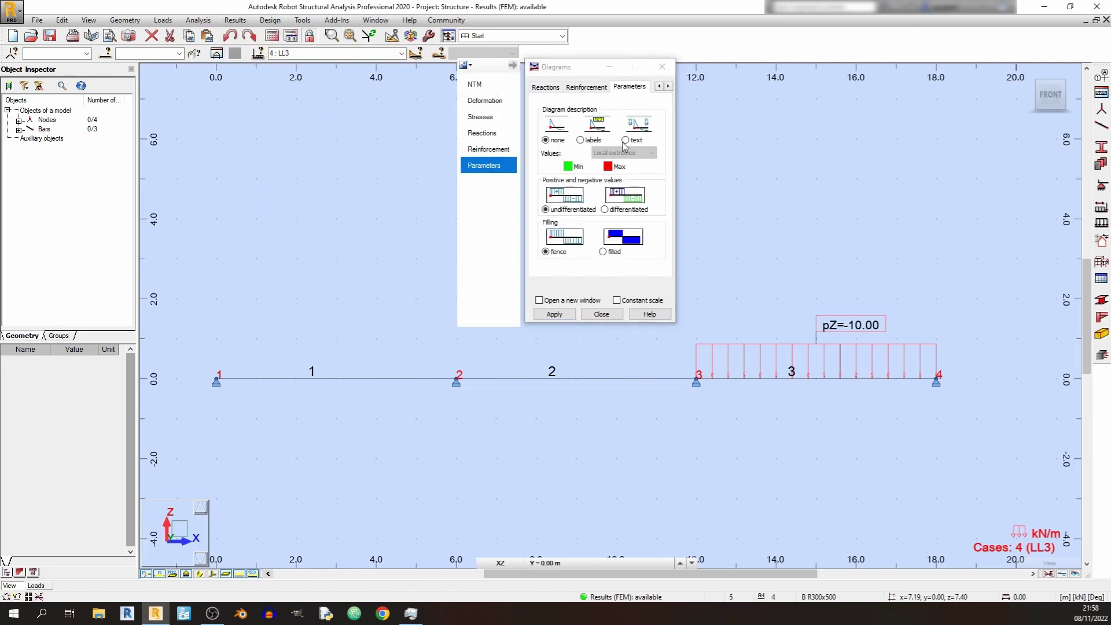
left_click(627, 140)
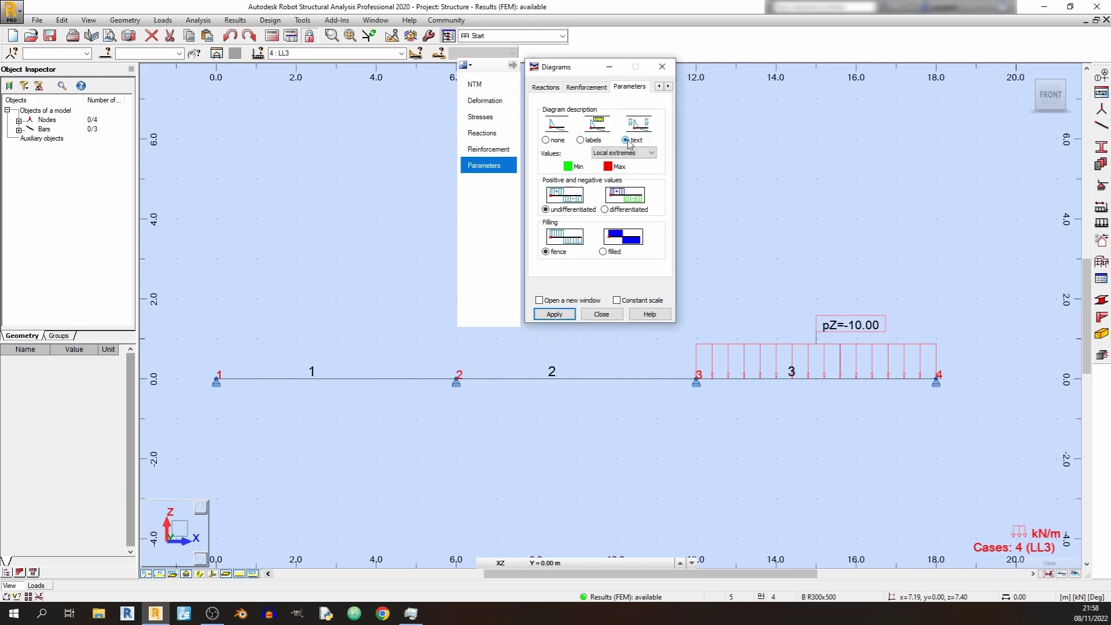
left_click(637, 154)
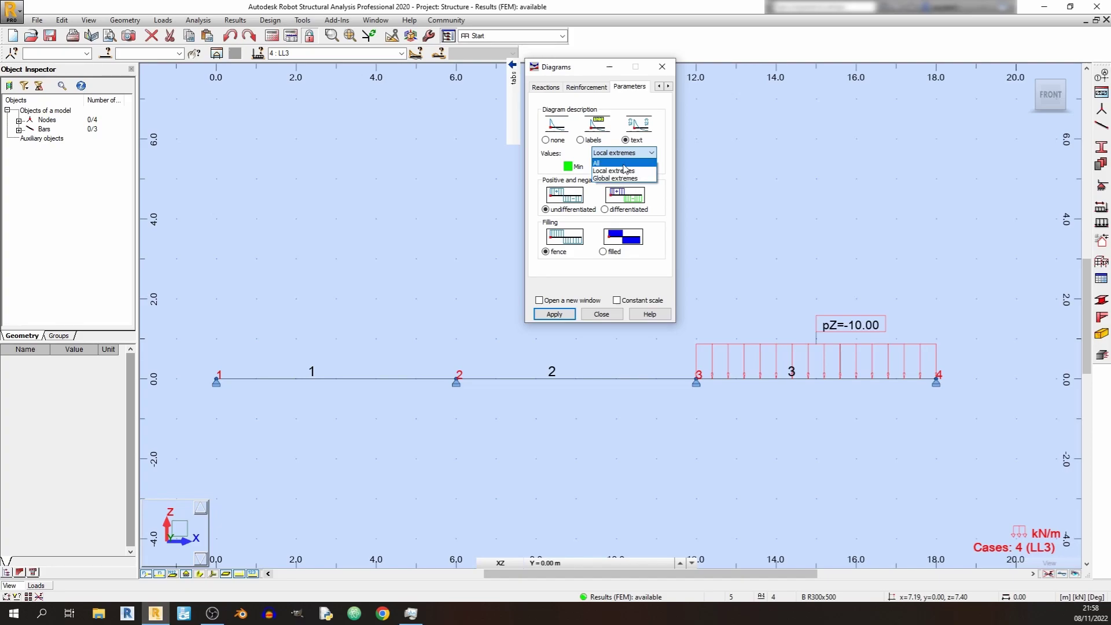
left_click(623, 164)
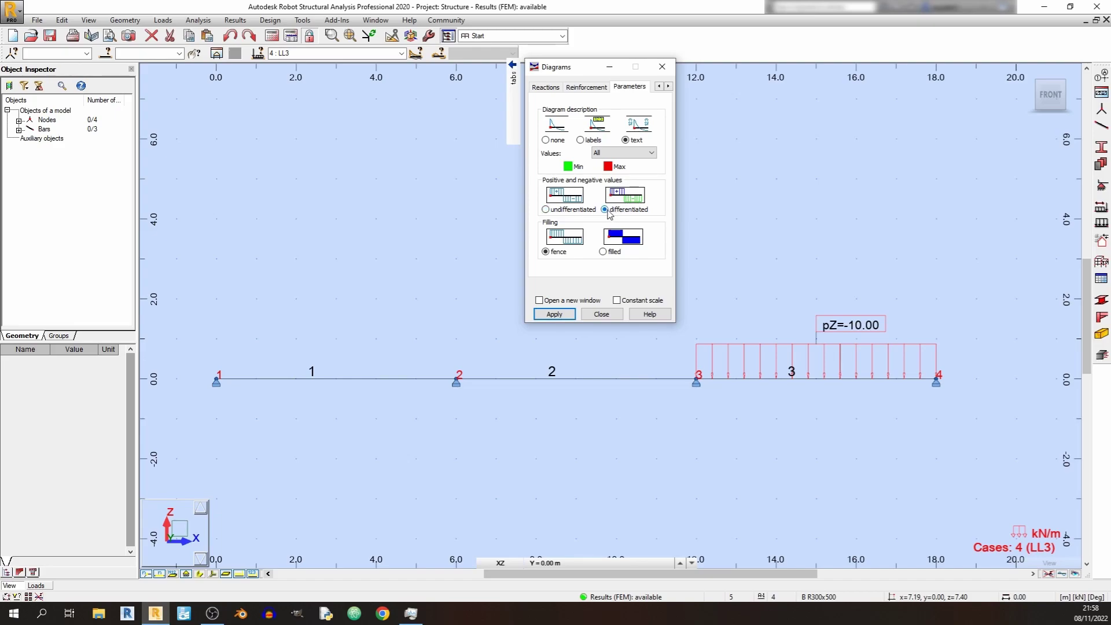
left_click(605, 210)
left_click(603, 252)
left_click(558, 314)
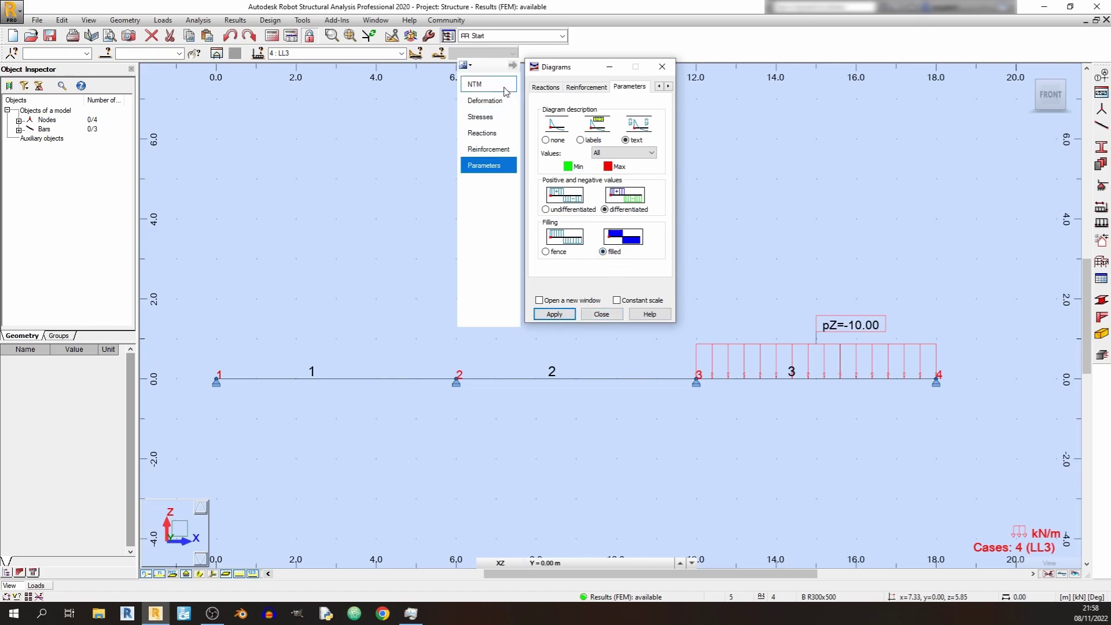
Step: Display the My bending moment diagram on the beam and close the diagram settings
left_click(501, 92)
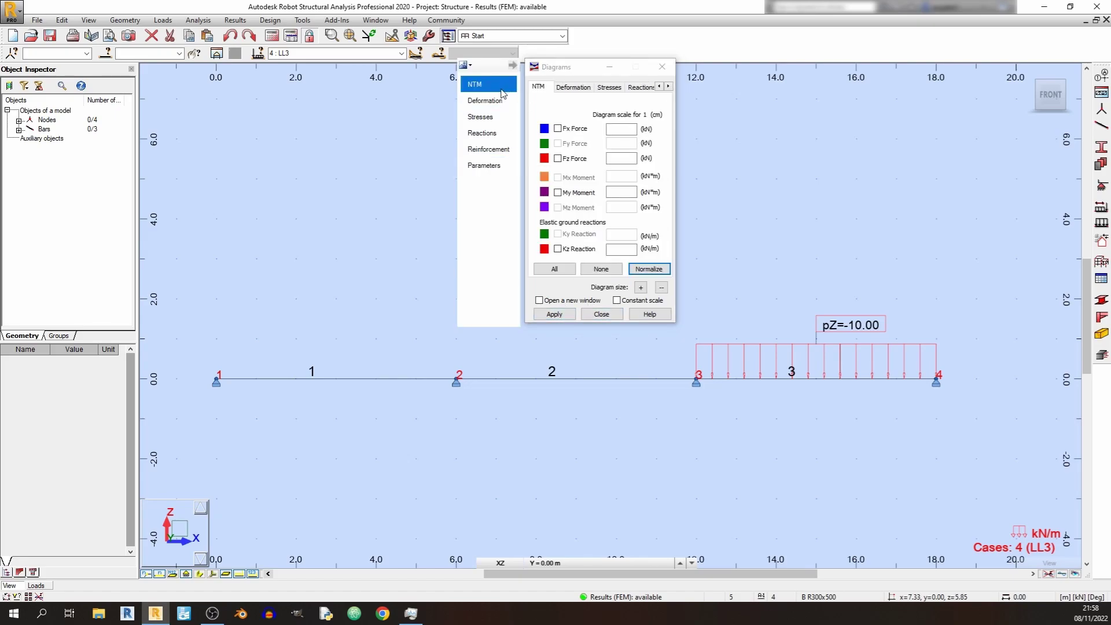
left_click(569, 197)
key("Return")
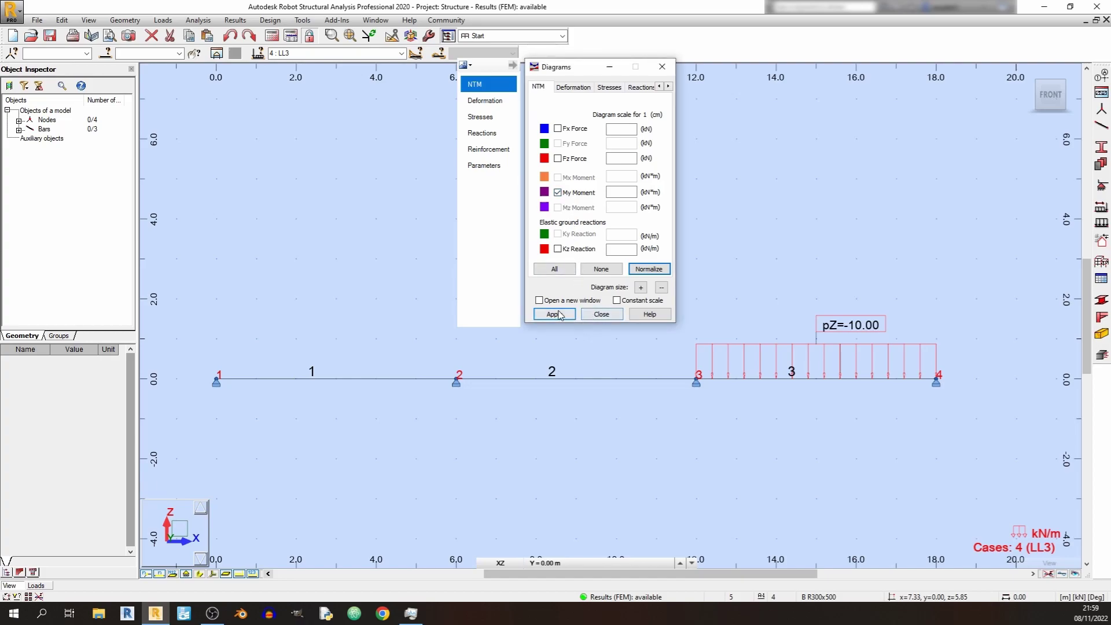
left_click(602, 314)
Step: View the My moment diagram for the ULS combination case and the ULS+ envelope
left_click(401, 53)
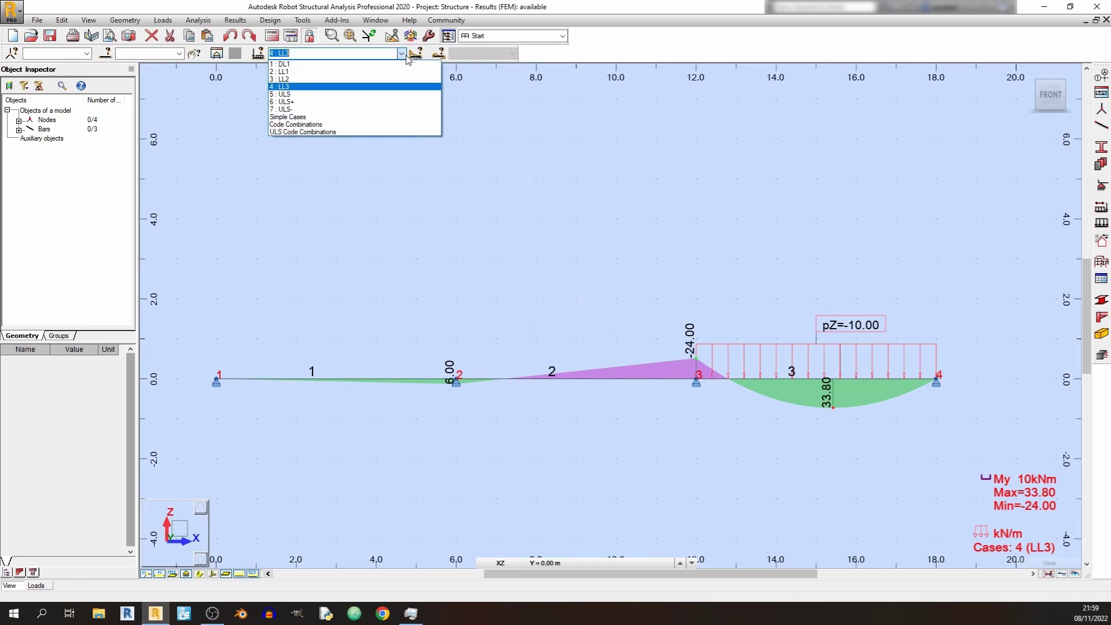
left_click(364, 95)
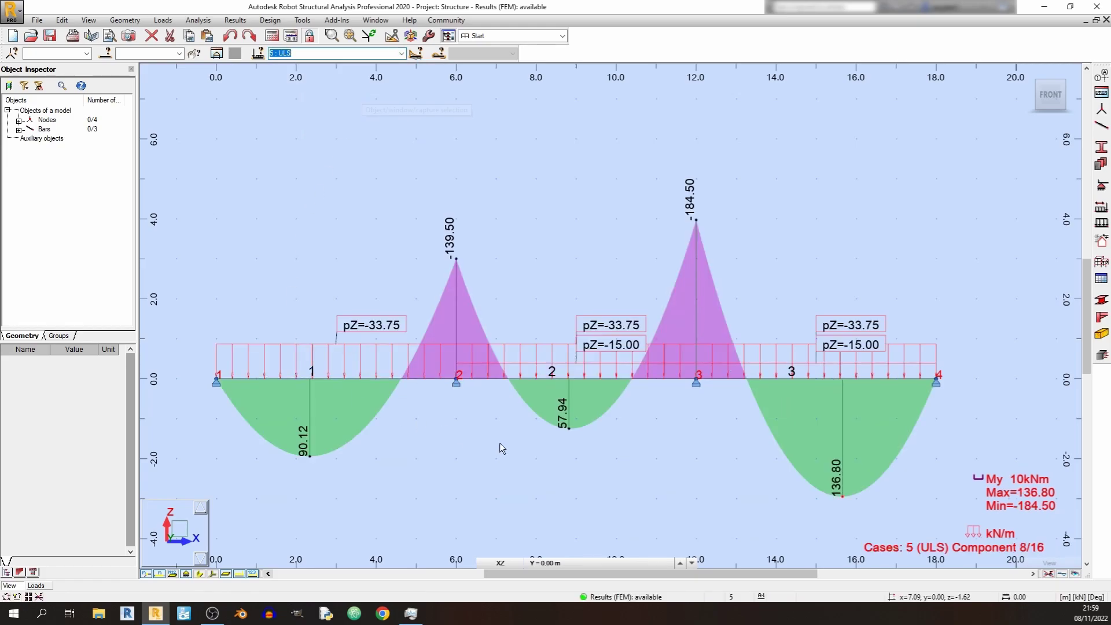
left_click(401, 53)
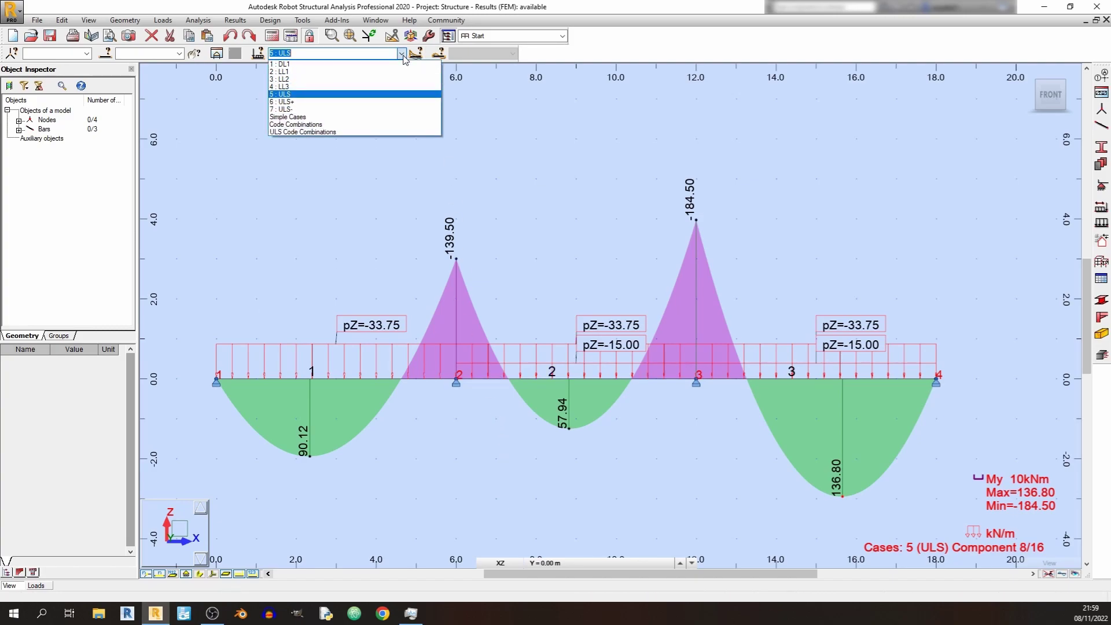
left_click(397, 102)
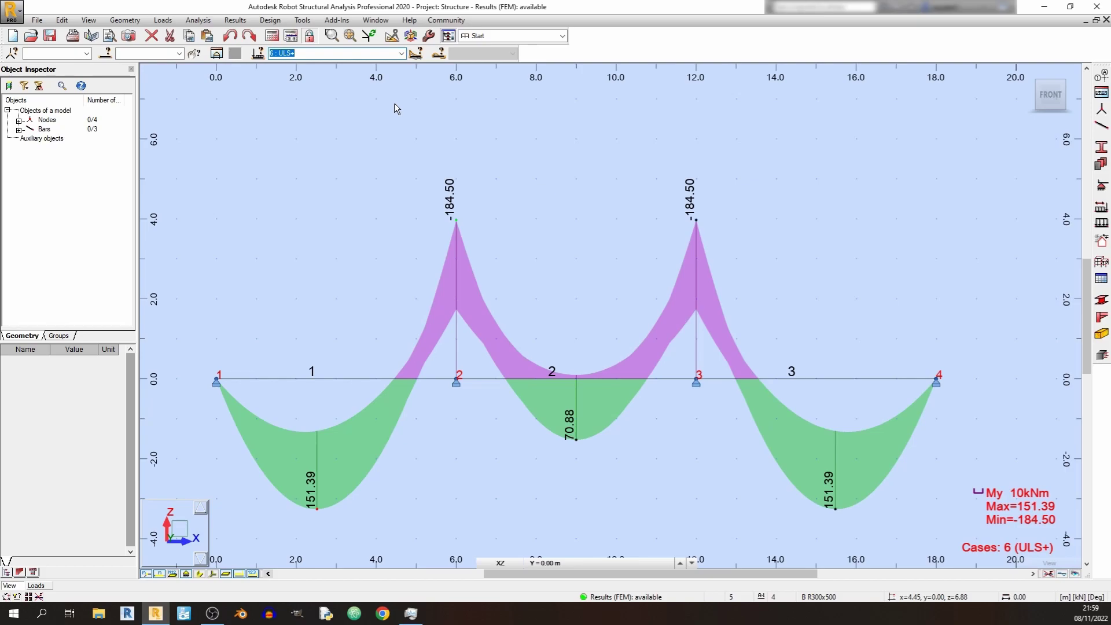